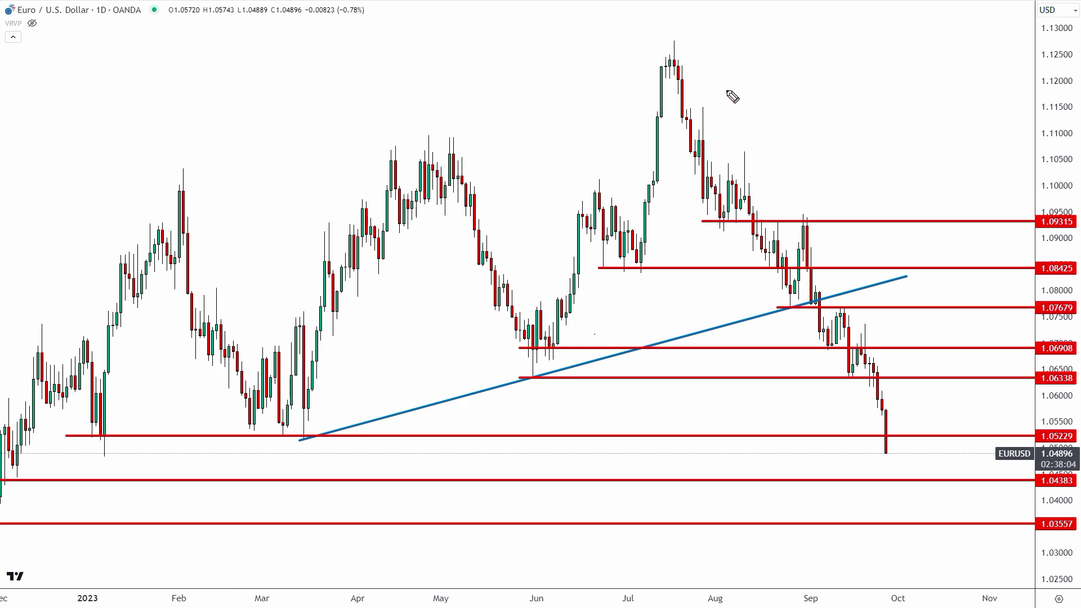
Sketch a curved arrow toward 1.06338 and boxes around July and August candles, then undo them
{"action": "mouse_move", "coordinate": [724, 78]}
{"action": "left_mouse_down"}
{"action": "mouse_move", "coordinate": [944, 379]}
{"action": "mouse_move", "coordinate": [935, 352]}
{"action": "left_mouse_up"}
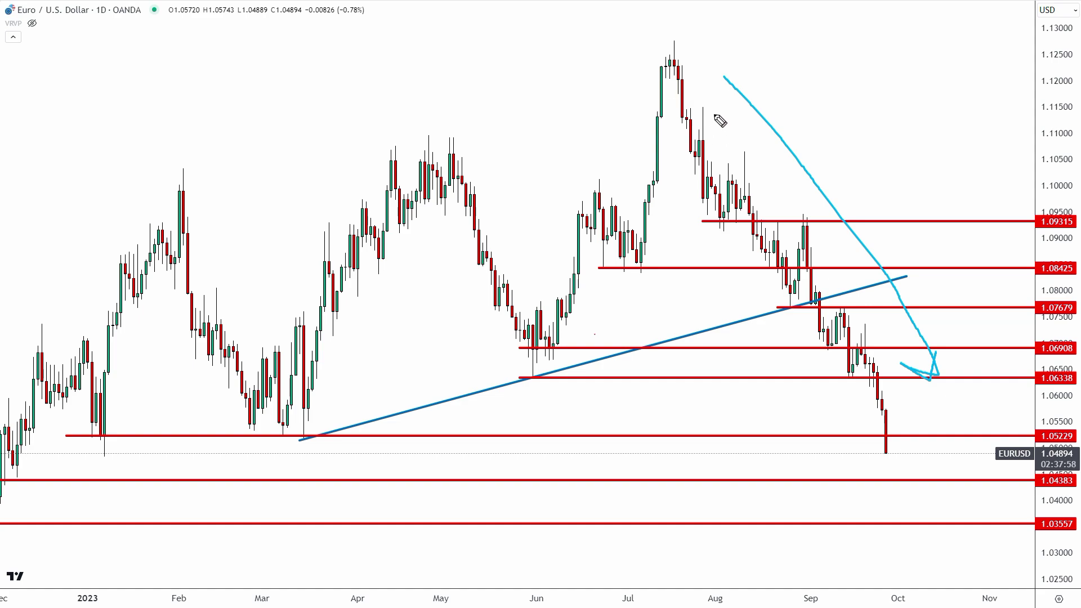
{"action": "mouse_move", "coordinate": [633, 67]}
{"action": "left_mouse_down"}
{"action": "mouse_move", "coordinate": [653, 166]}
{"action": "mouse_move", "coordinate": [714, 65]}
{"action": "mouse_move", "coordinate": [635, 50]}
{"action": "left_mouse_up"}
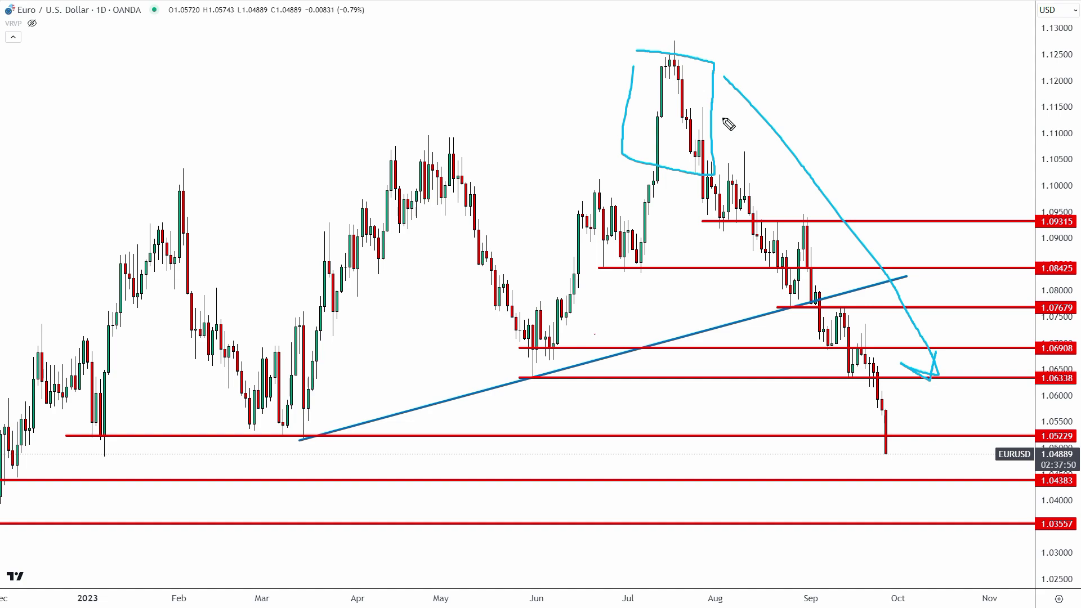
{"action": "key", "text": "ctrl+z"}
{"action": "key", "text": "ctrl+z"}
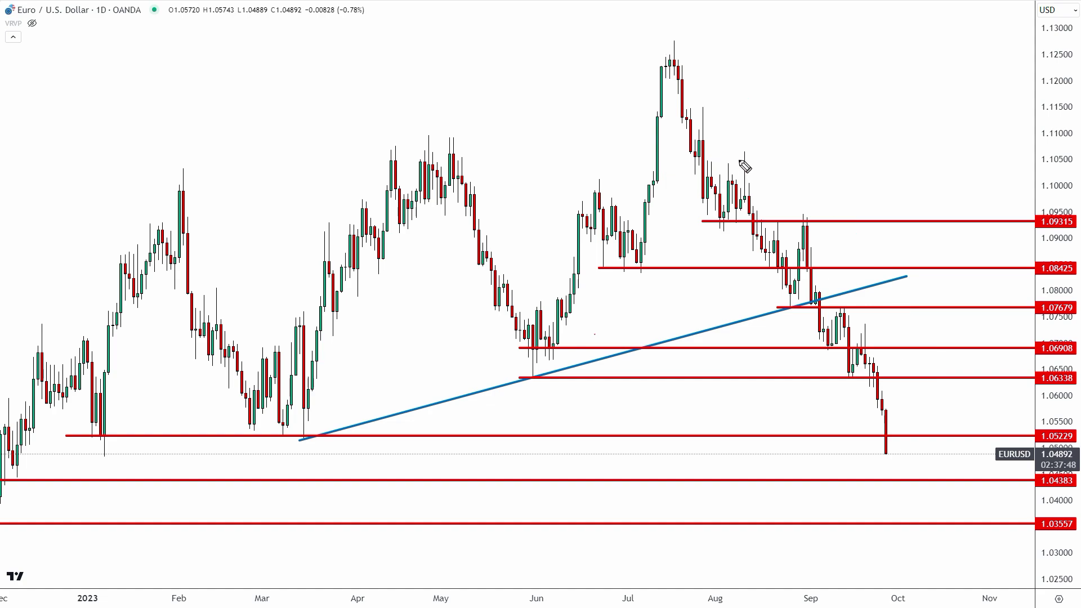
{"action": "mouse_move", "coordinate": [736, 151]}
{"action": "left_mouse_down"}
{"action": "mouse_move", "coordinate": [750, 210]}
{"action": "mouse_move", "coordinate": [756, 173]}
{"action": "mouse_move", "coordinate": [740, 142]}
{"action": "mouse_move", "coordinate": [739, 163]}
{"action": "left_mouse_up"}
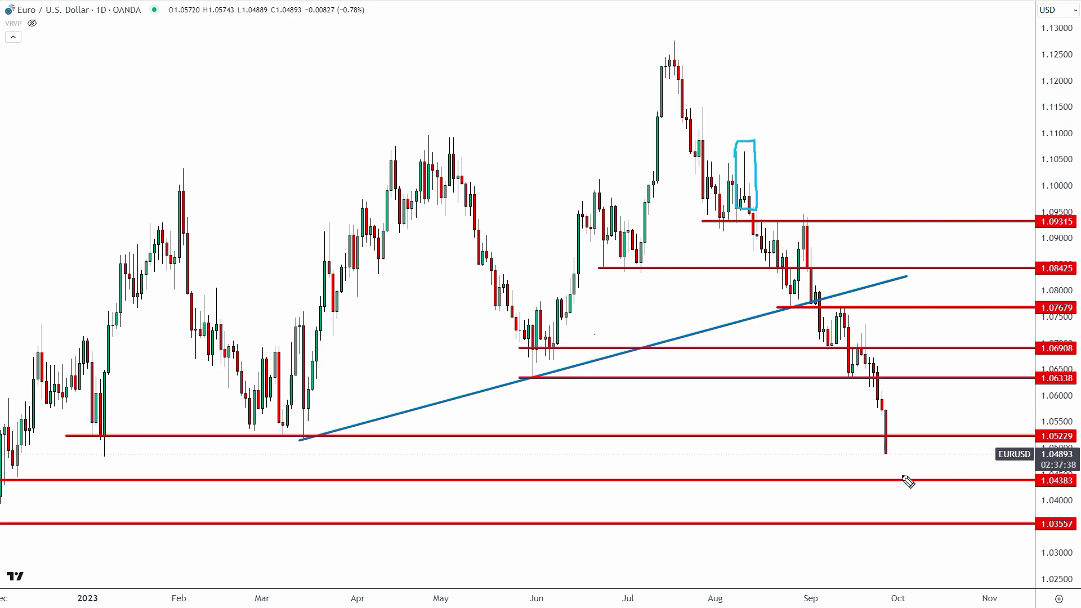
{"action": "key", "text": "ctrl+z"}
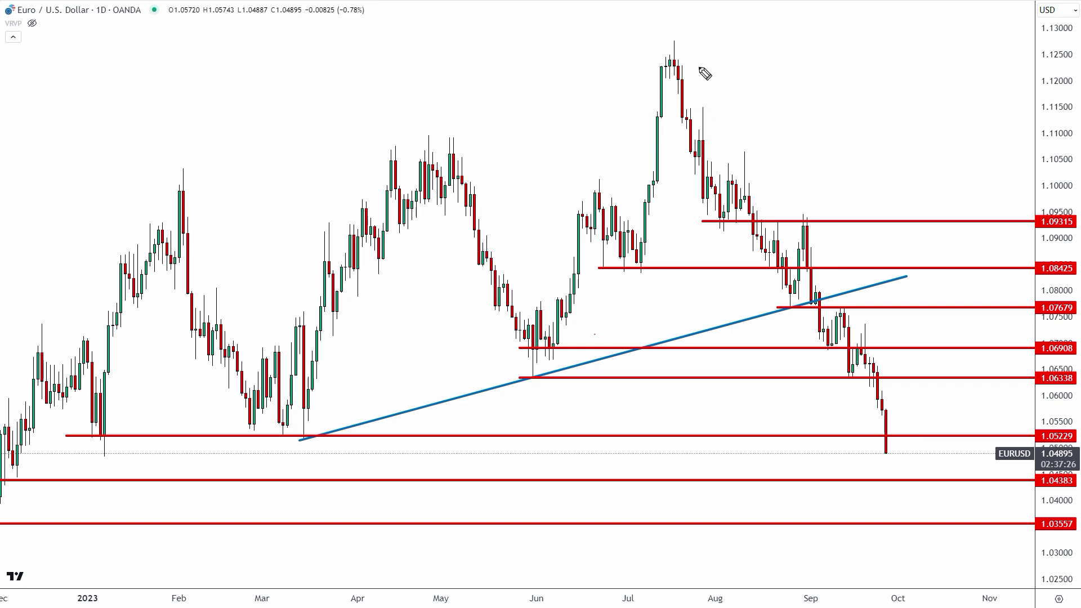
Rescale the chart and circle the January and March lows on the 1.05229 line
{"action": "left_click_drag", "start_coordinate": [693, 134], "coordinate": [744, 48]}
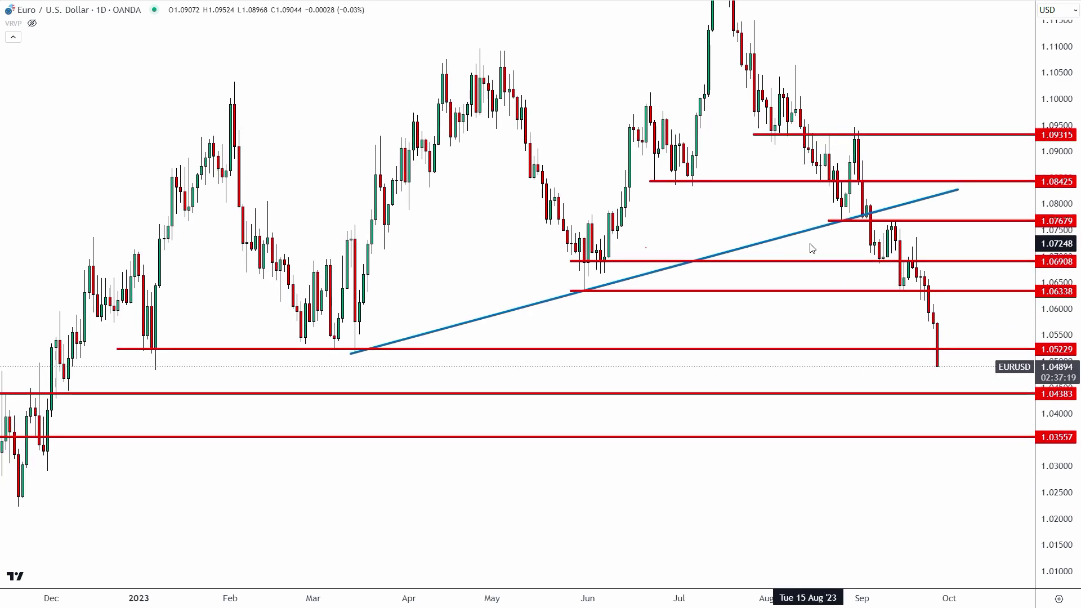
{"action": "left_click_drag", "start_coordinate": [770, 601], "coordinate": [945, 323]}
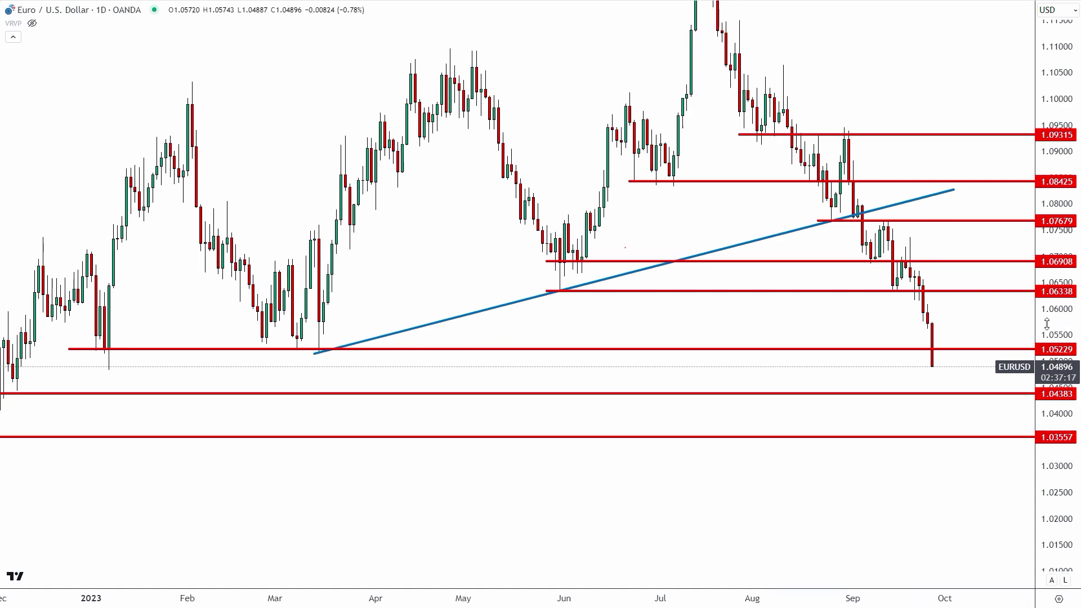
{"action": "left_click_drag", "start_coordinate": [1057, 337], "coordinate": [1057, 304]}
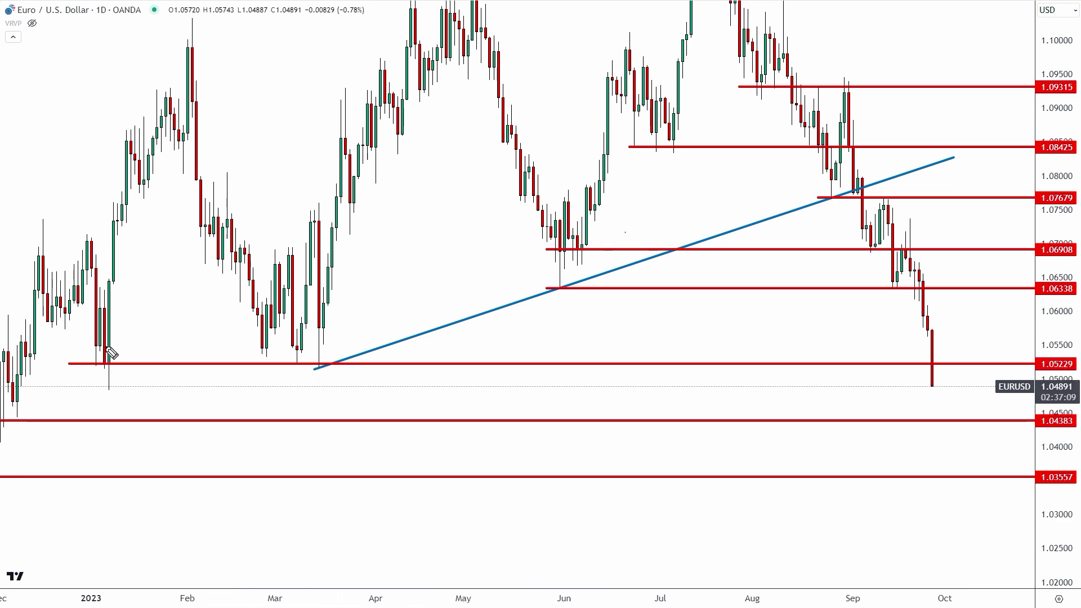
{"action": "left_click_drag", "start_coordinate": [107, 365], "coordinate": [115, 360]}
{"action": "mouse_move", "coordinate": [323, 367]}
{"action": "left_mouse_down"}
{"action": "mouse_move", "coordinate": [260, 355]}
{"action": "mouse_move", "coordinate": [304, 348]}
{"action": "left_mouse_up"}
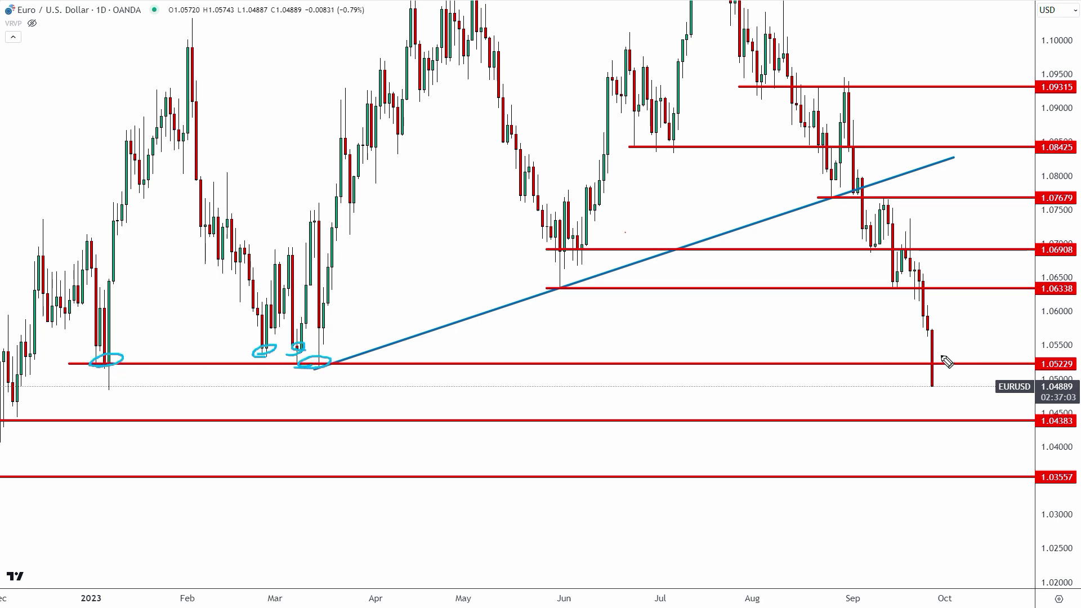
Mark 1.05229 with dashes and an arrow, circle 1.04383 and 1.03557, then undo all marks
{"action": "left_click_drag", "start_coordinate": [926, 358], "coordinate": [982, 358]}
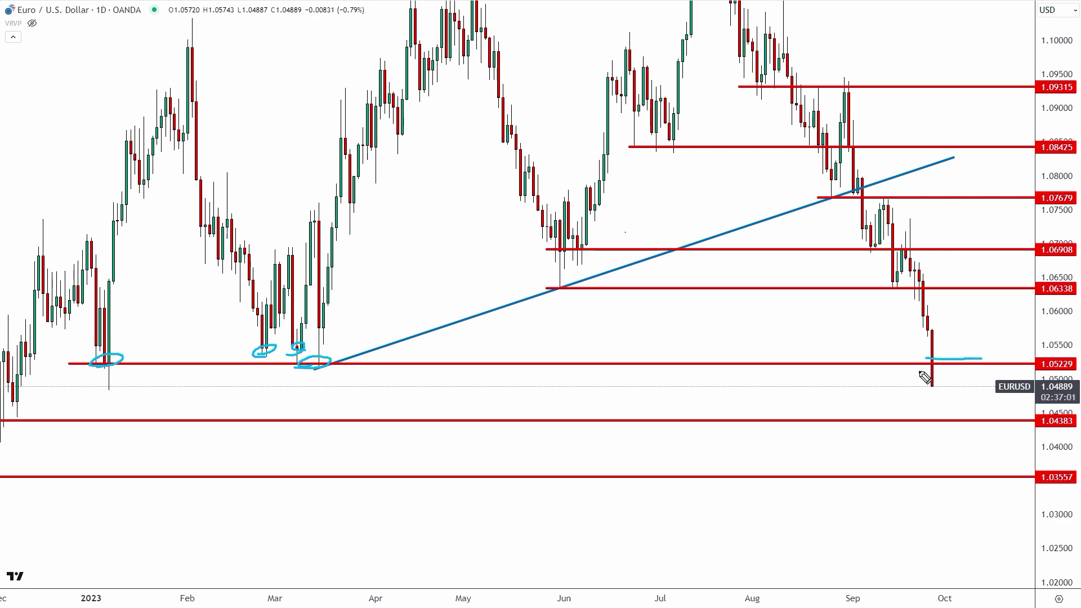
{"action": "left_click_drag", "start_coordinate": [917, 370], "coordinate": [989, 368]}
{"action": "mouse_move", "coordinate": [964, 325]}
{"action": "left_mouse_down"}
{"action": "mouse_move", "coordinate": [949, 350]}
{"action": "mouse_move", "coordinate": [967, 344]}
{"action": "left_mouse_up"}
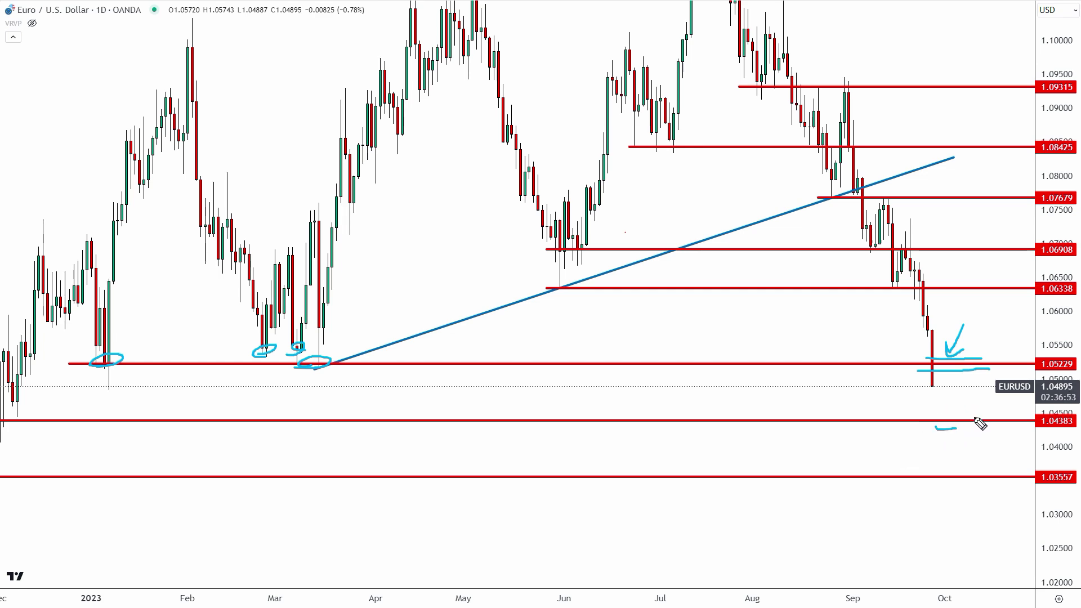
{"action": "left_click_drag", "start_coordinate": [976, 424], "coordinate": [960, 429]}
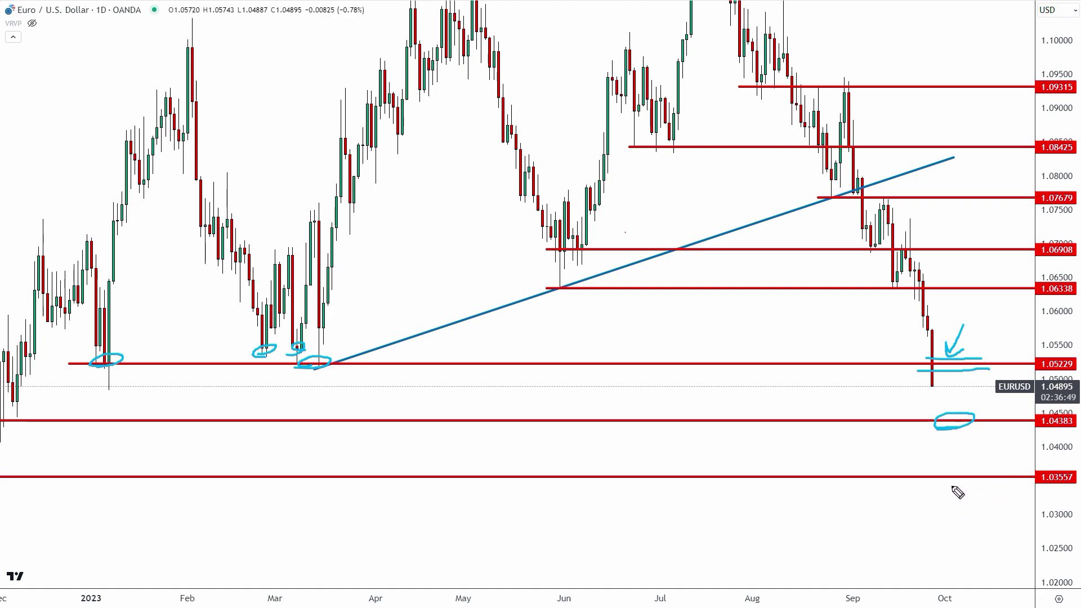
{"action": "mouse_move", "coordinate": [957, 493]}
{"action": "left_mouse_down"}
{"action": "mouse_move", "coordinate": [948, 481]}
{"action": "mouse_move", "coordinate": [993, 478]}
{"action": "left_mouse_up"}
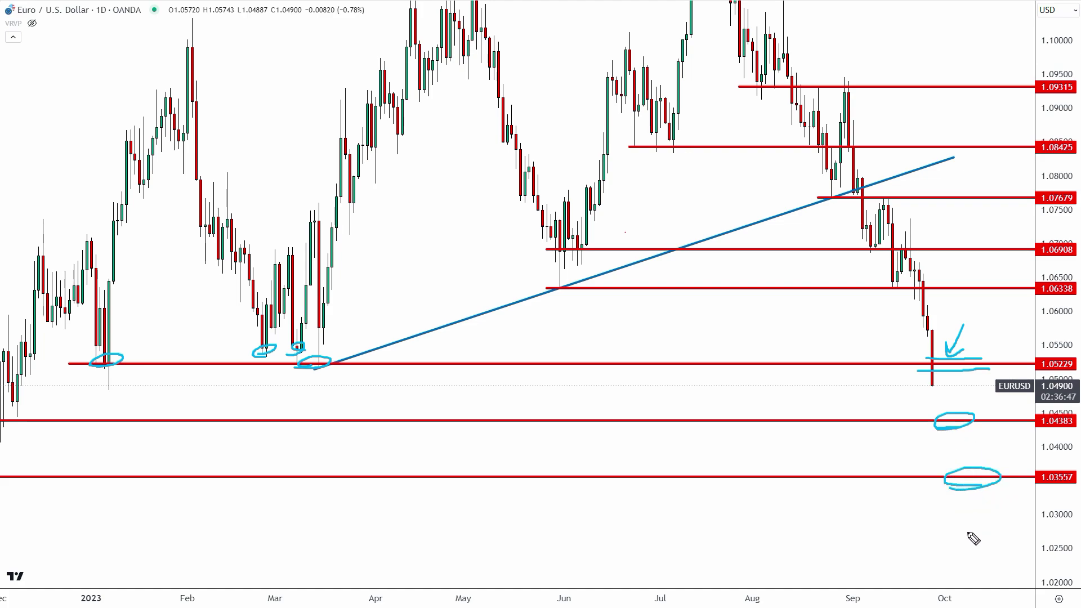
{"action": "key", "text": "ctrl+z"}
{"action": "key", "text": "ctrl+z"}
{"action": "key", "text": "ctrl+z"}
{"action": "key", "text": "ctrl+z"}
{"action": "key", "text": "ctrl+z"}
{"action": "key", "text": "ctrl+z"}
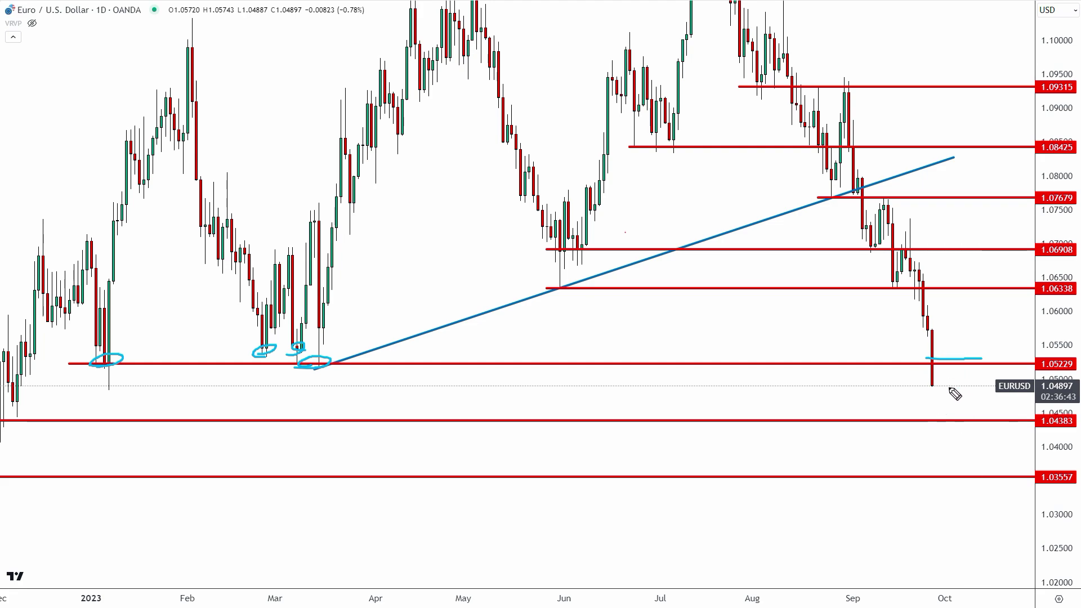
{"action": "key", "text": "ctrl+z"}
{"action": "key", "text": "ctrl+z"}
{"action": "key", "text": "ctrl+z"}
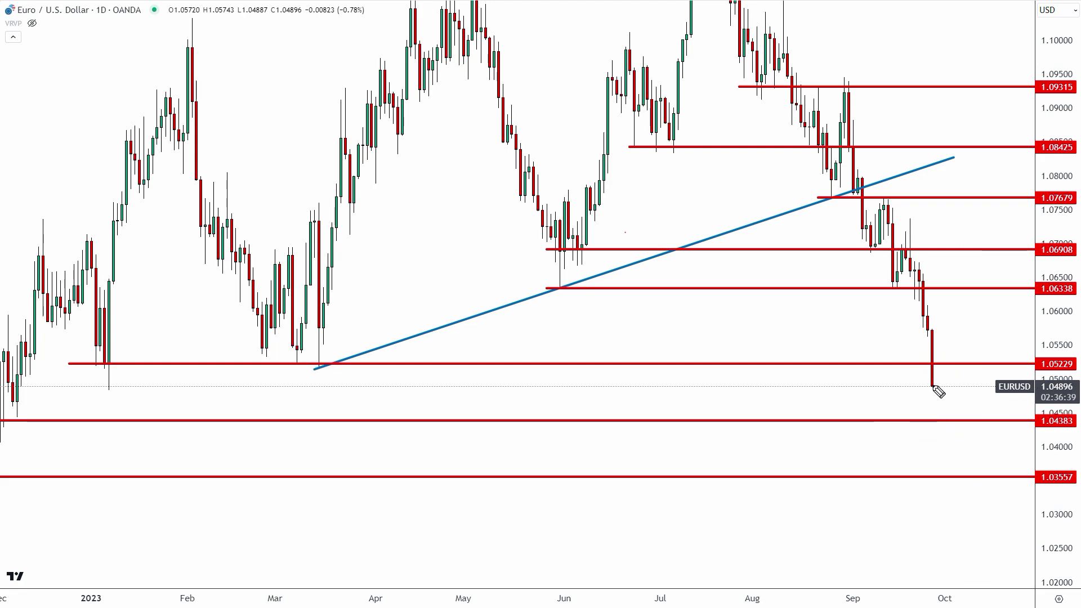
{"action": "mouse_move", "coordinate": [937, 390]}
{"action": "left_mouse_down"}
{"action": "mouse_move", "coordinate": [949, 376]}
{"action": "mouse_move", "coordinate": [974, 422]}
{"action": "left_mouse_up"}
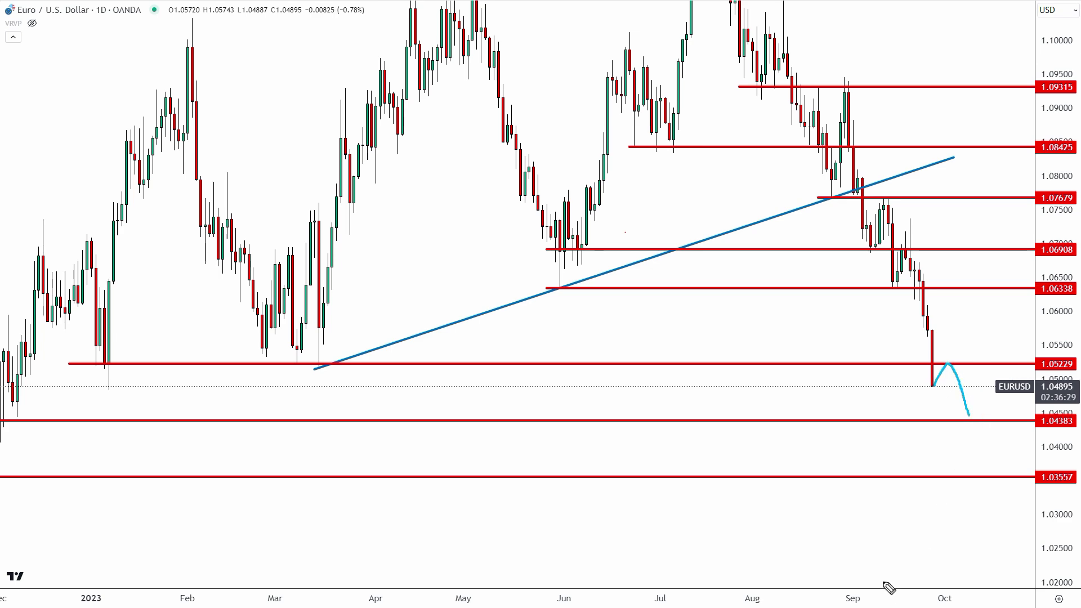
{"action": "key", "text": "ctrl+z"}
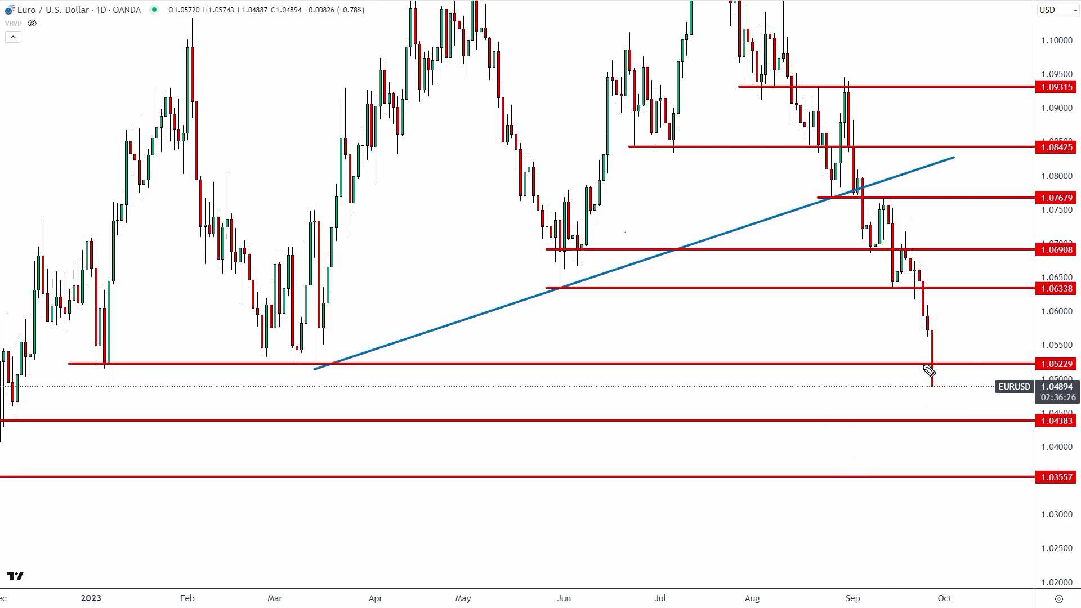
{"action": "mouse_move", "coordinate": [922, 364]}
{"action": "left_mouse_down"}
{"action": "mouse_move", "coordinate": [957, 392]}
{"action": "mouse_move", "coordinate": [957, 372]}
{"action": "mouse_move", "coordinate": [925, 366]}
{"action": "left_mouse_up"}
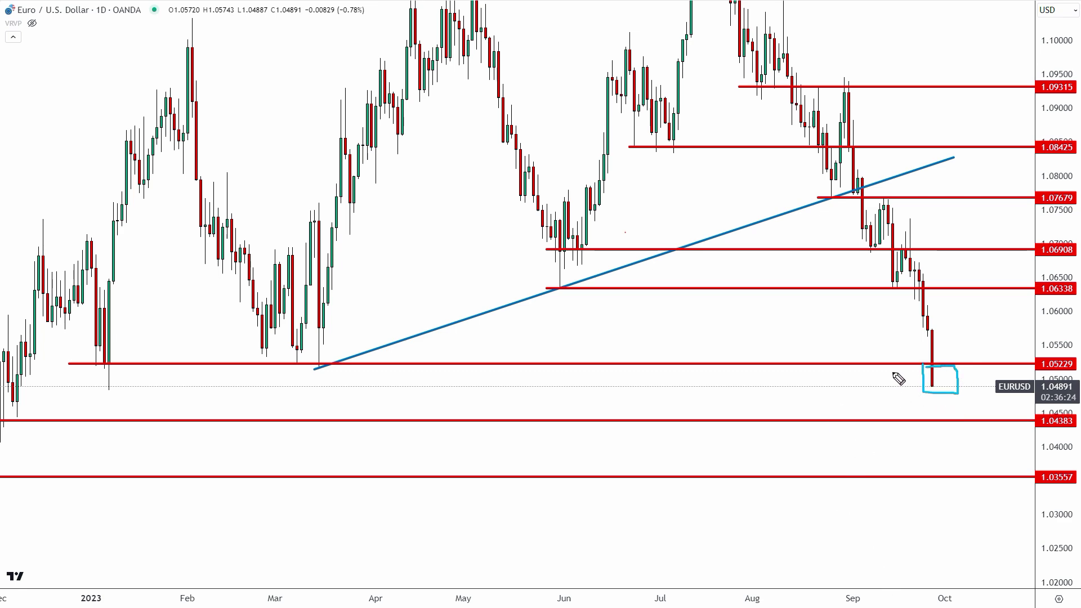
{"action": "left_click_drag", "start_coordinate": [304, 369], "coordinate": [245, 362]}
{"action": "left_click_drag", "start_coordinate": [96, 374], "coordinate": [106, 377]}
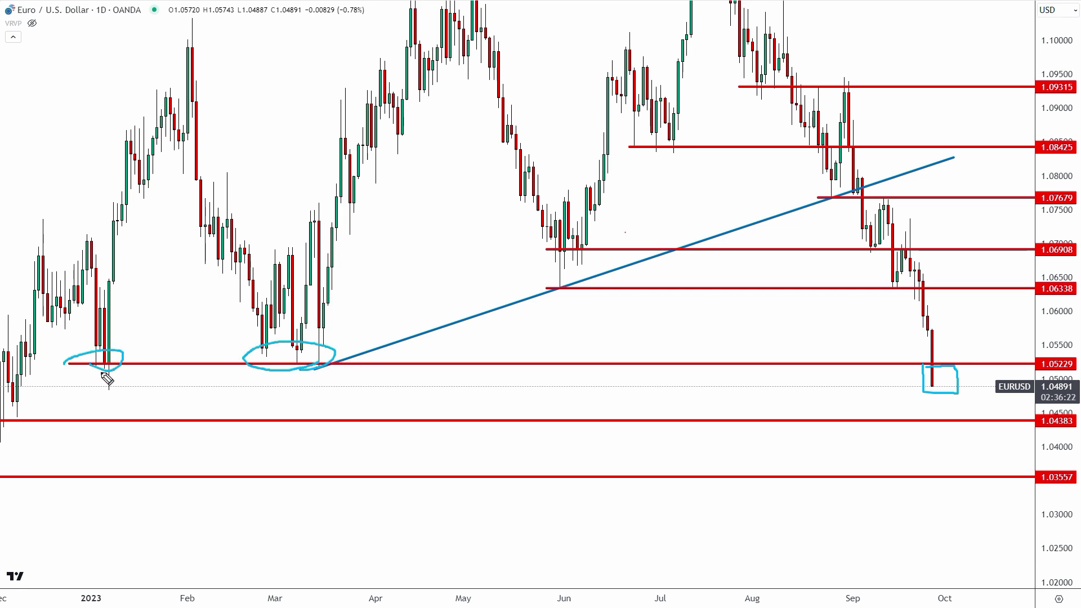
{"action": "key", "text": "ctrl+z"}
{"action": "key", "text": "ctrl+z"}
{"action": "key", "text": "ctrl+z"}
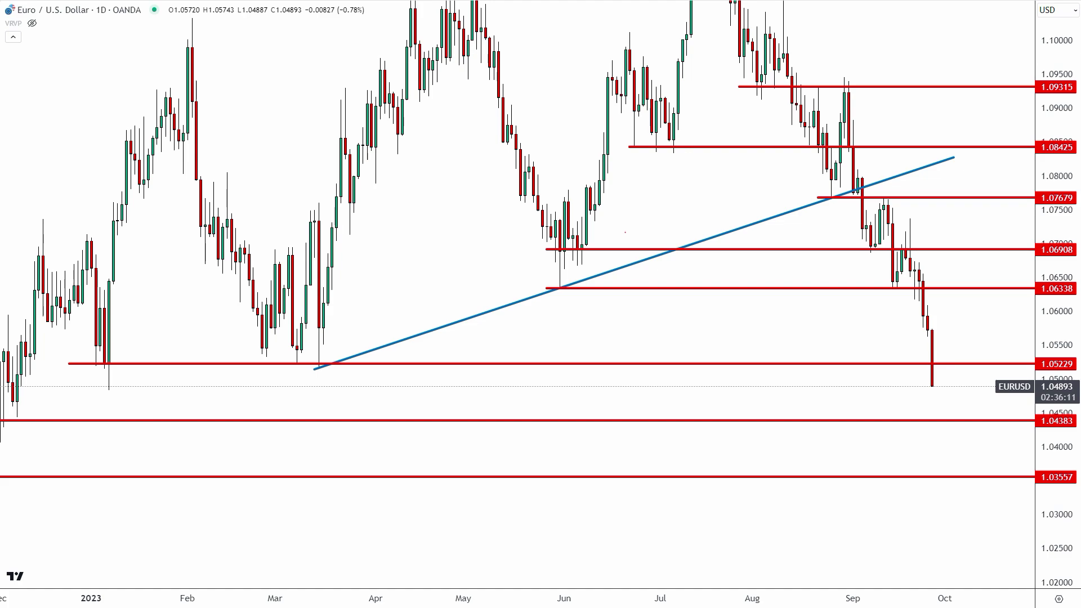
Pan the EUR/USD daily chart back to mid-2022 and widen the bars along the time axis
{"action": "left_click_drag", "start_coordinate": [53, 330], "coordinate": [411, 257]}
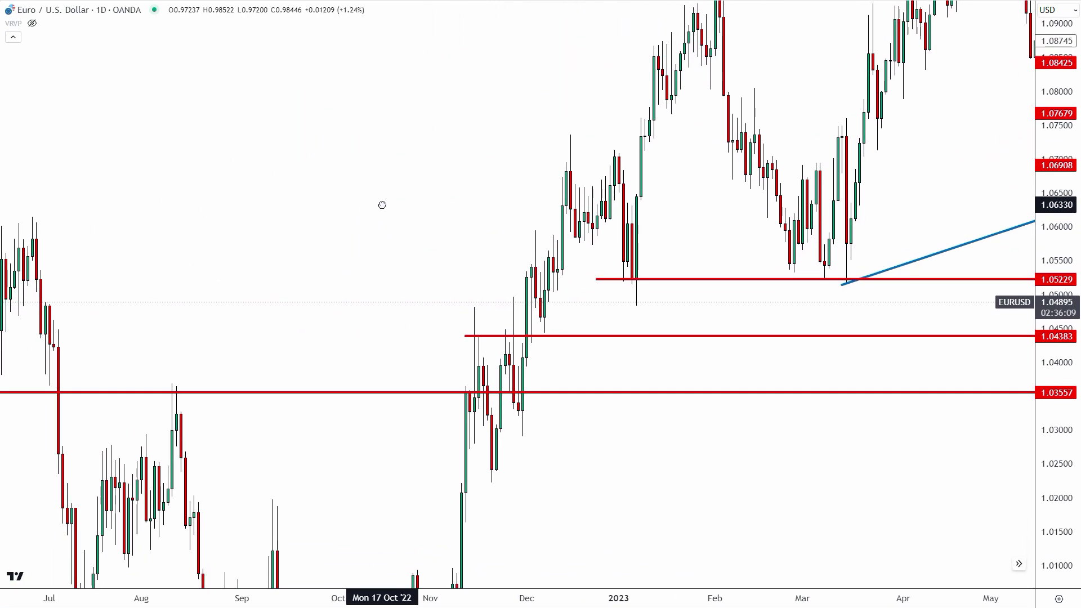
{"action": "left_click_drag", "start_coordinate": [382, 205], "coordinate": [424, 201]}
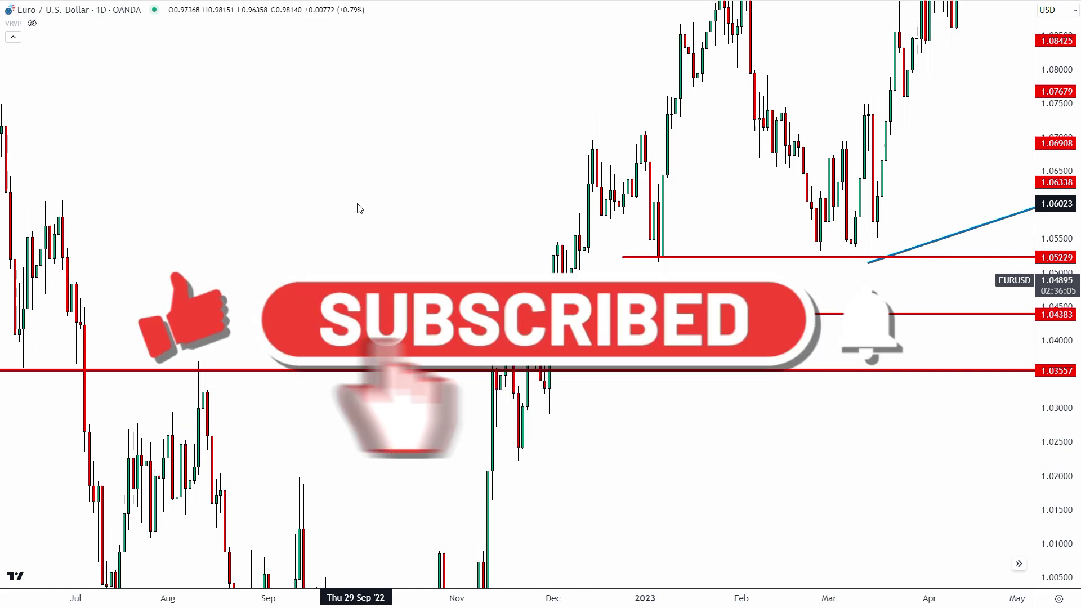
{"action": "left_click_drag", "start_coordinate": [359, 208], "coordinate": [700, 200]}
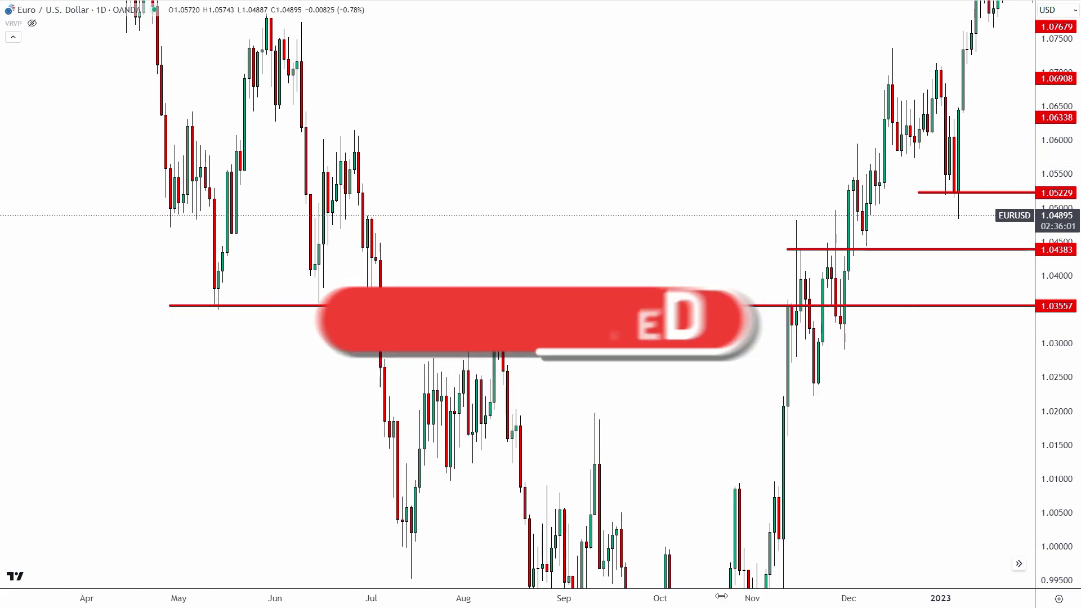
{"action": "left_click_drag", "start_coordinate": [721, 596], "coordinate": [676, 597]}
{"action": "left_click_drag", "start_coordinate": [835, 429], "coordinate": [850, 434]}
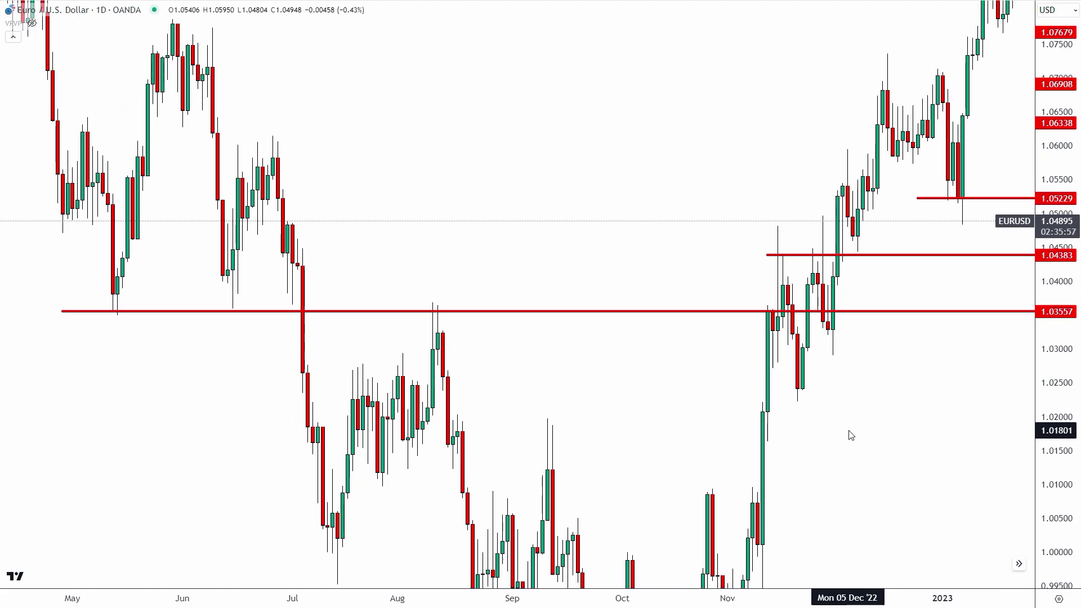
{"action": "left_click_drag", "start_coordinate": [907, 312], "coordinate": [895, 292]}
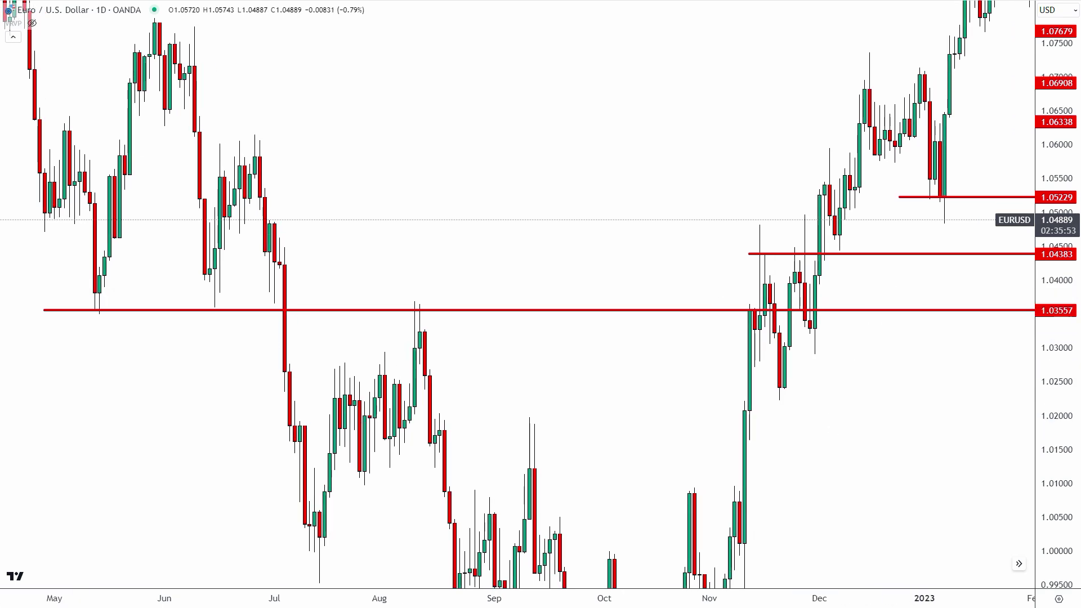
{"action": "left_click_drag", "start_coordinate": [762, 259], "coordinate": [904, 251]}
{"action": "left_click_drag", "start_coordinate": [749, 266], "coordinate": [894, 264]}
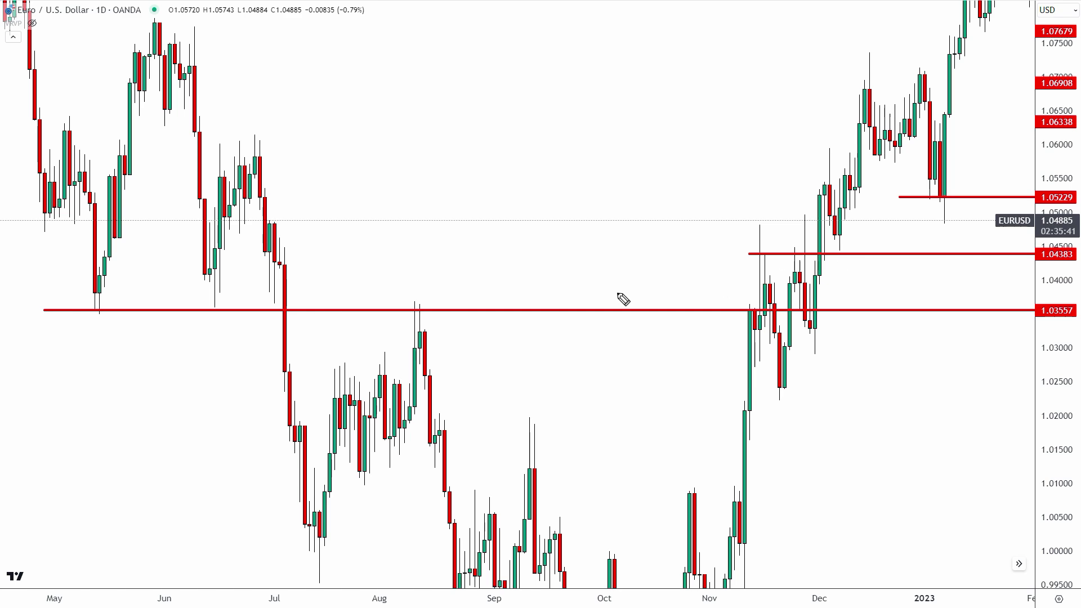
{"action": "mouse_move", "coordinate": [105, 313]}
{"action": "left_mouse_down"}
{"action": "mouse_move", "coordinate": [126, 303]}
{"action": "mouse_move", "coordinate": [113, 313]}
{"action": "left_mouse_up"}
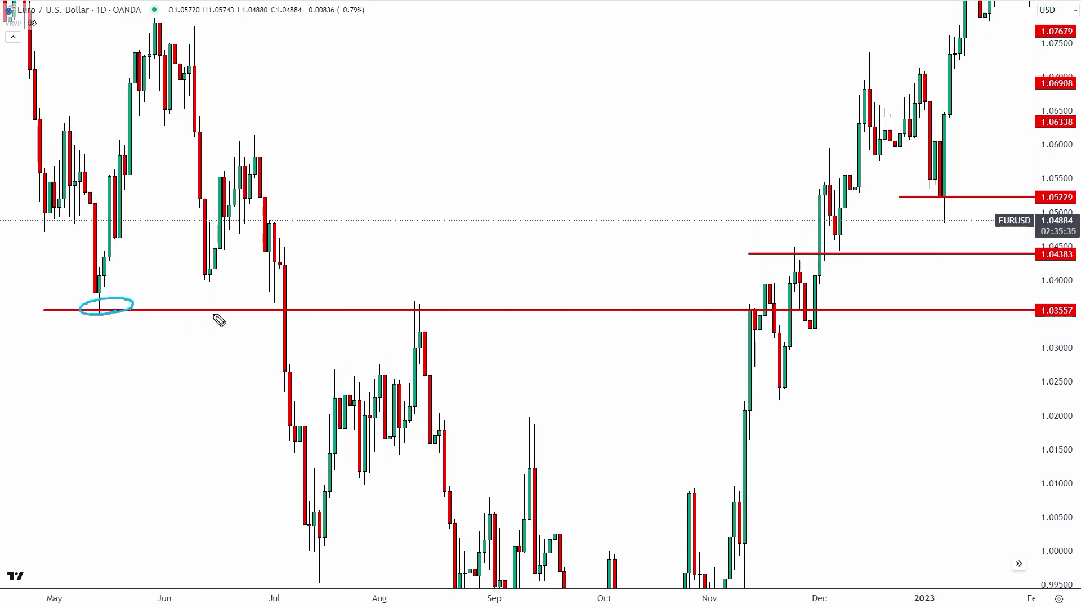
{"action": "left_click_drag", "start_coordinate": [213, 314], "coordinate": [211, 315]}
{"action": "mouse_move", "coordinate": [422, 312]}
{"action": "left_mouse_down"}
{"action": "mouse_move", "coordinate": [397, 308]}
{"action": "mouse_move", "coordinate": [430, 310]}
{"action": "left_mouse_up"}
{"action": "left_click_drag", "start_coordinate": [729, 270], "coordinate": [852, 272]}
{"action": "left_click_drag", "start_coordinate": [823, 356], "coordinate": [708, 360]}
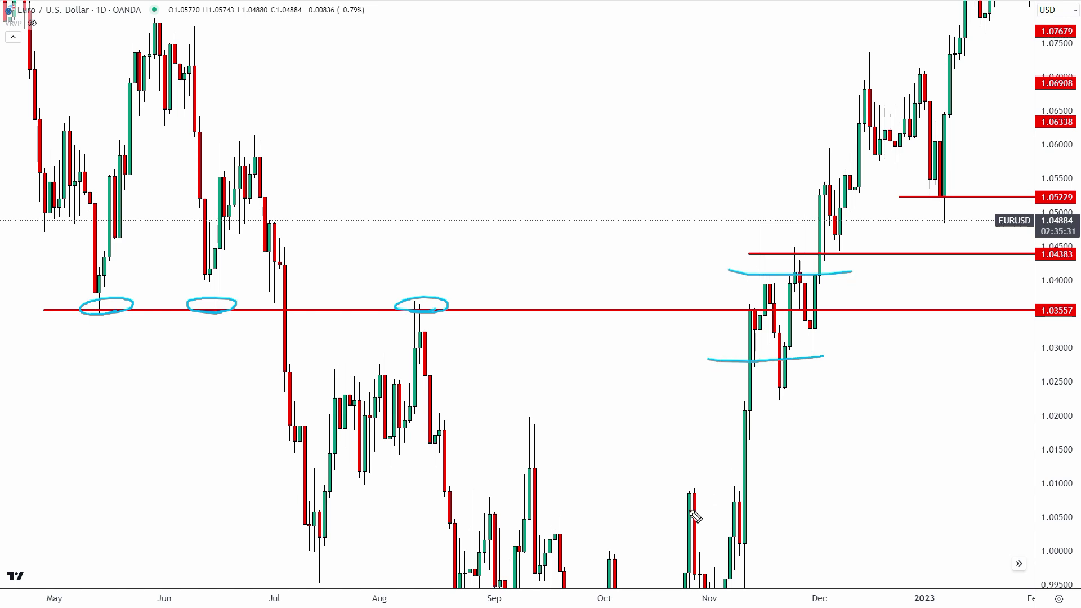
{"action": "key", "text": "ctrl+z"}
{"action": "key", "text": "ctrl+z"}
{"action": "key", "text": "ctrl+z"}
{"action": "key", "text": "ctrl+z"}
{"action": "key", "text": "ctrl+z"}
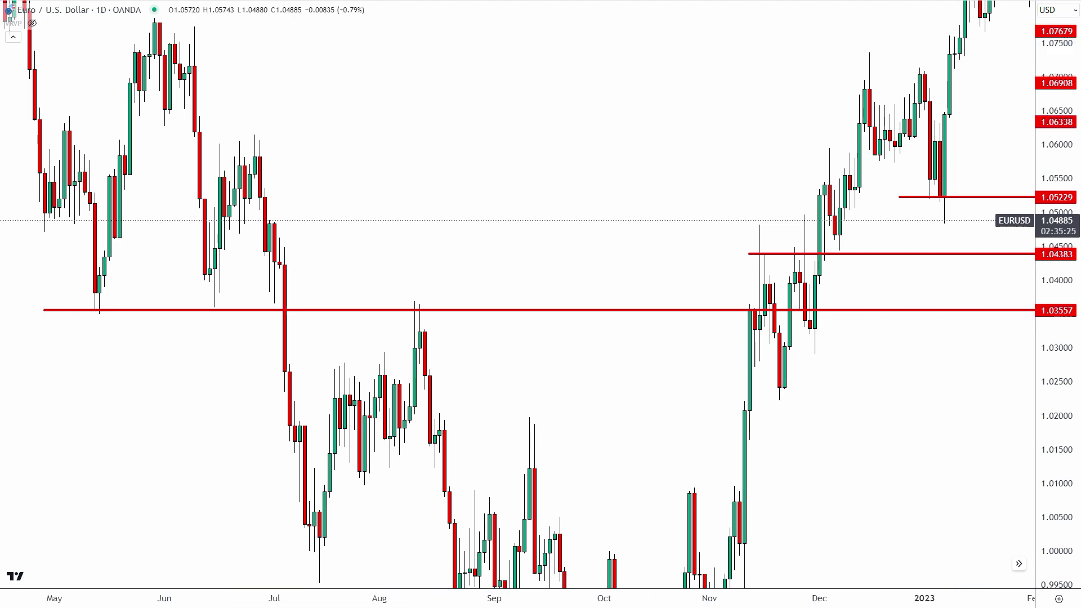
Switch EUR/USD to the 1W timeframe, reset the view, and frame March 2022 to April 2023
{"action": "type", "text": "1W"}
{"action": "key", "text": "Return"}
{"action": "right_click", "coordinate": [878, 395]}
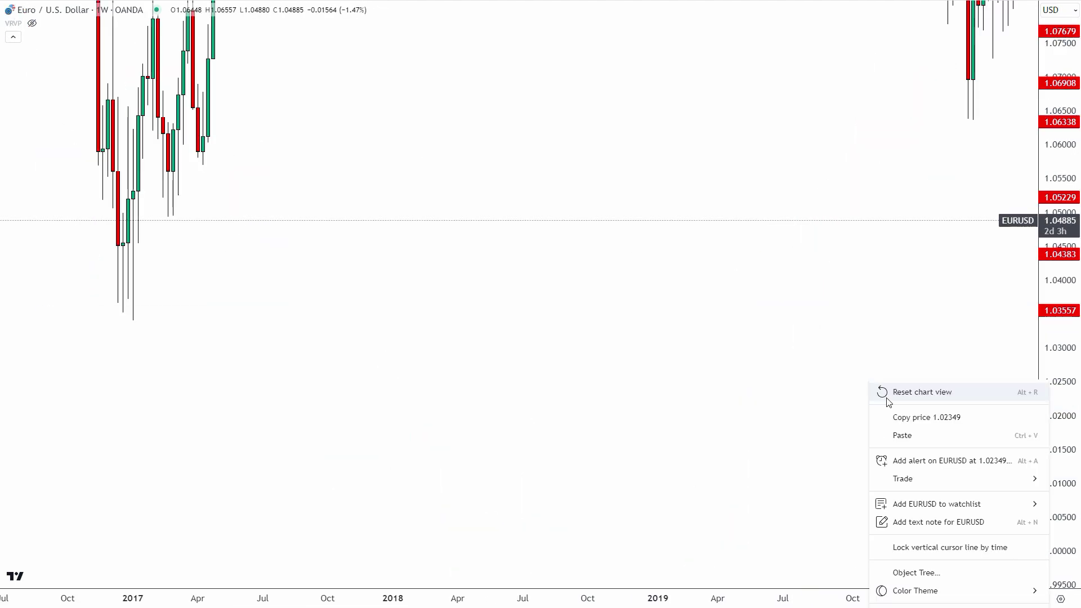
{"action": "left_click", "coordinate": [906, 388]}
{"action": "scroll", "coordinate": [466, 483], "scroll_direction": "up", "scroll_amount": 5}
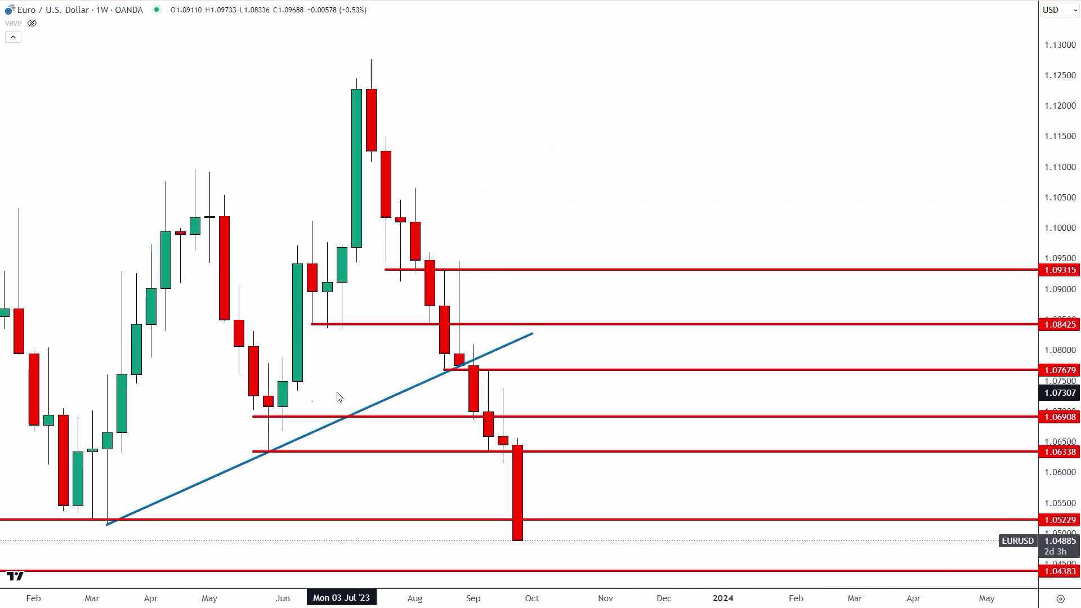
{"action": "left_click_drag", "start_coordinate": [335, 394], "coordinate": [1013, 361]}
{"action": "left_click_drag", "start_coordinate": [699, 446], "coordinate": [907, 436]}
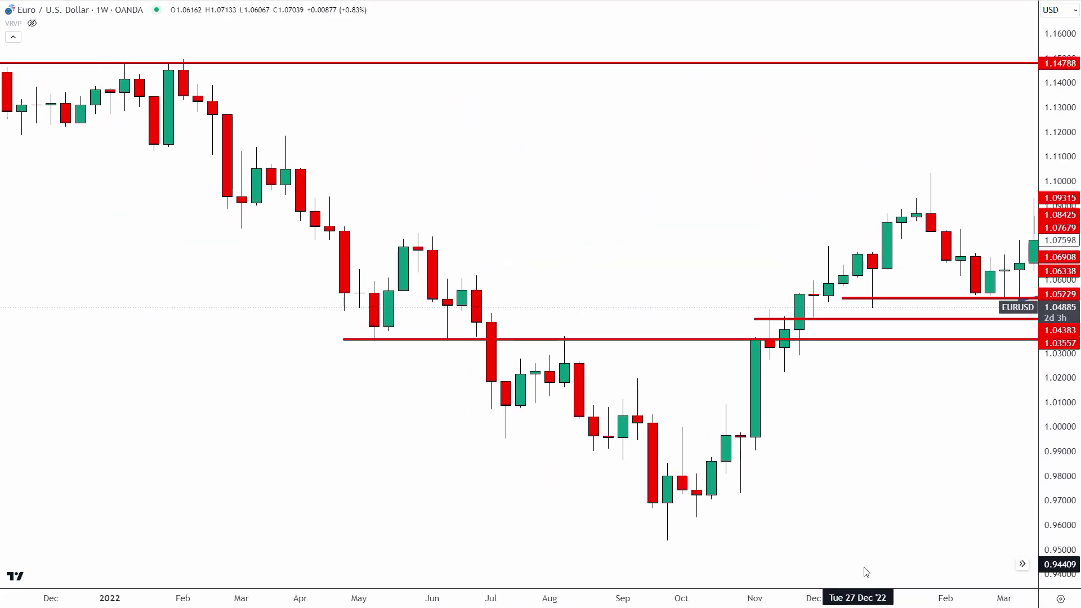
{"action": "left_click_drag", "start_coordinate": [852, 596], "coordinate": [883, 391]}
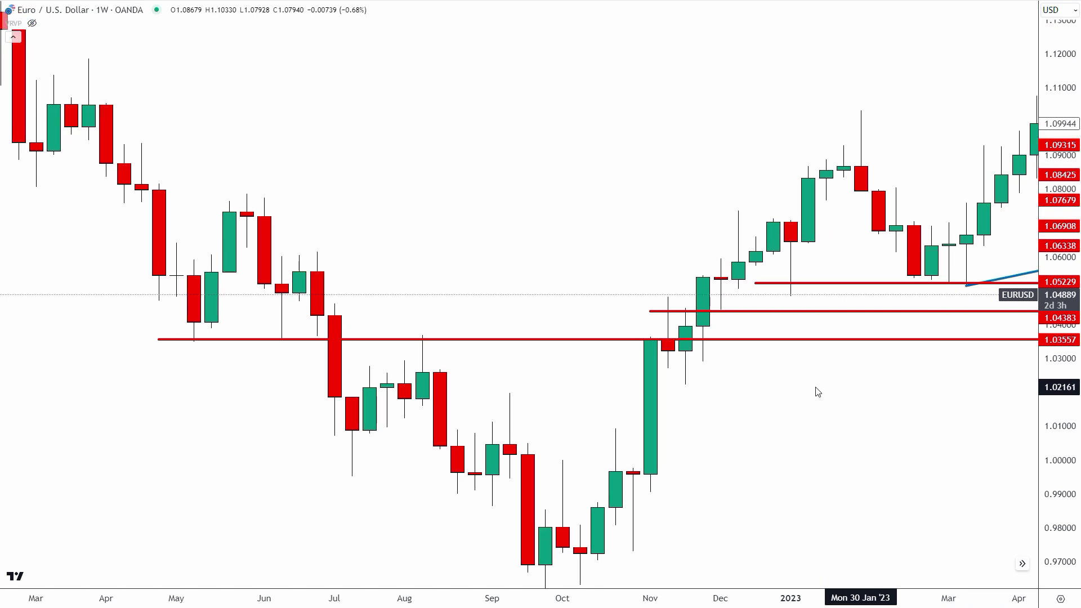
Circle the May, June, August and November touches of the 1.03557 line
{"action": "left_click_drag", "start_coordinate": [200, 337], "coordinate": [181, 343]}
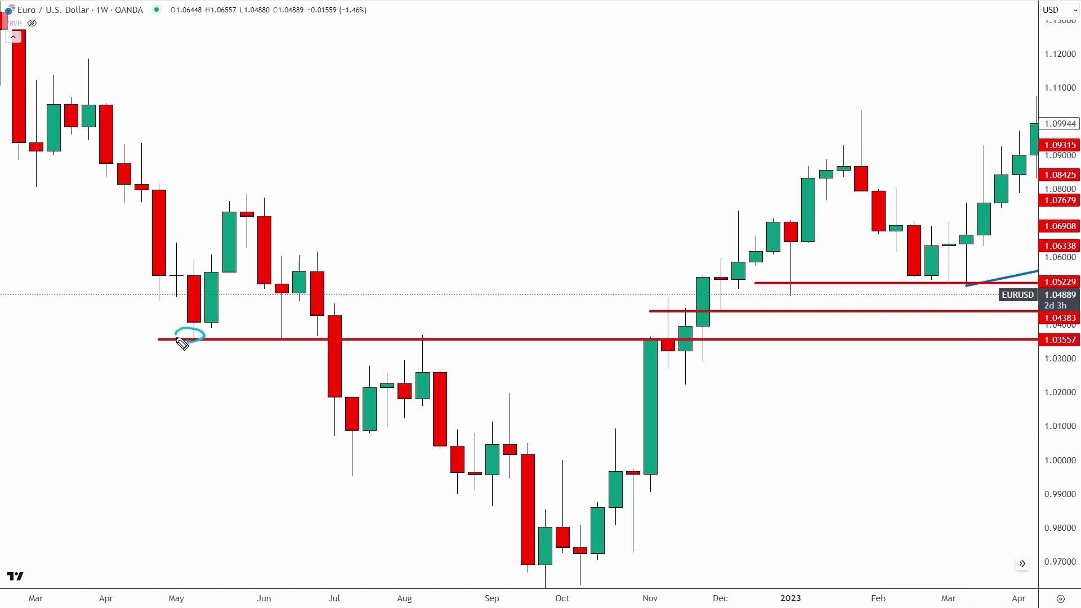
{"action": "left_click_drag", "start_coordinate": [284, 336], "coordinate": [266, 343]}
{"action": "left_click_drag", "start_coordinate": [438, 340], "coordinate": [442, 338]}
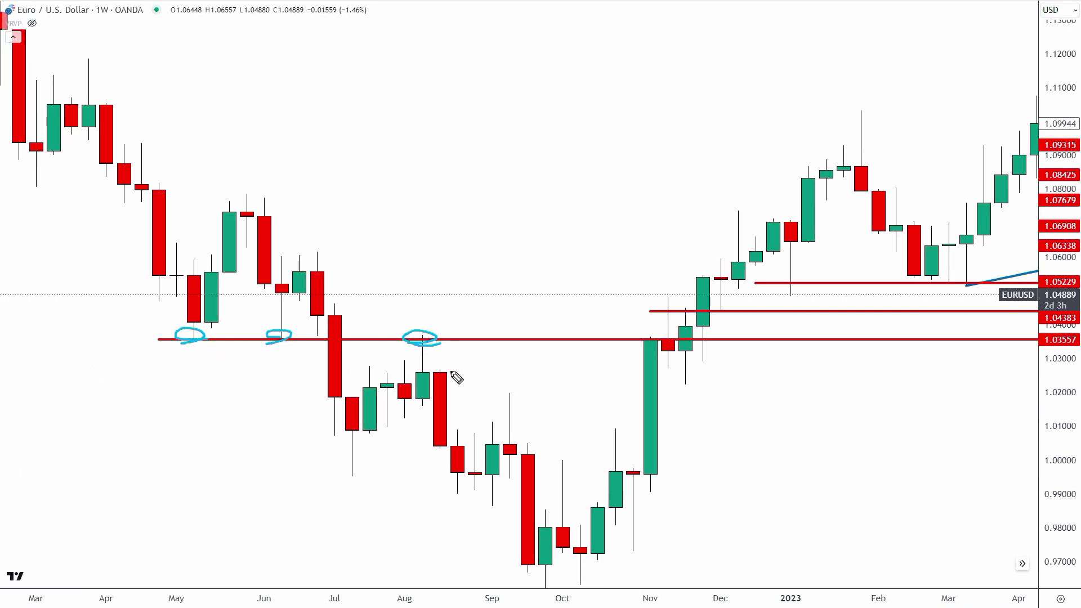
{"action": "mouse_move", "coordinate": [684, 338]}
{"action": "left_mouse_down"}
{"action": "mouse_move", "coordinate": [633, 338]}
{"action": "mouse_move", "coordinate": [660, 343]}
{"action": "left_mouse_up"}
{"action": "mouse_move", "coordinate": [694, 336]}
{"action": "left_mouse_down"}
{"action": "mouse_move", "coordinate": [681, 326]}
{"action": "mouse_move", "coordinate": [701, 341]}
{"action": "mouse_move", "coordinate": [755, 313]}
{"action": "mouse_move", "coordinate": [794, 339]}
{"action": "left_mouse_up"}
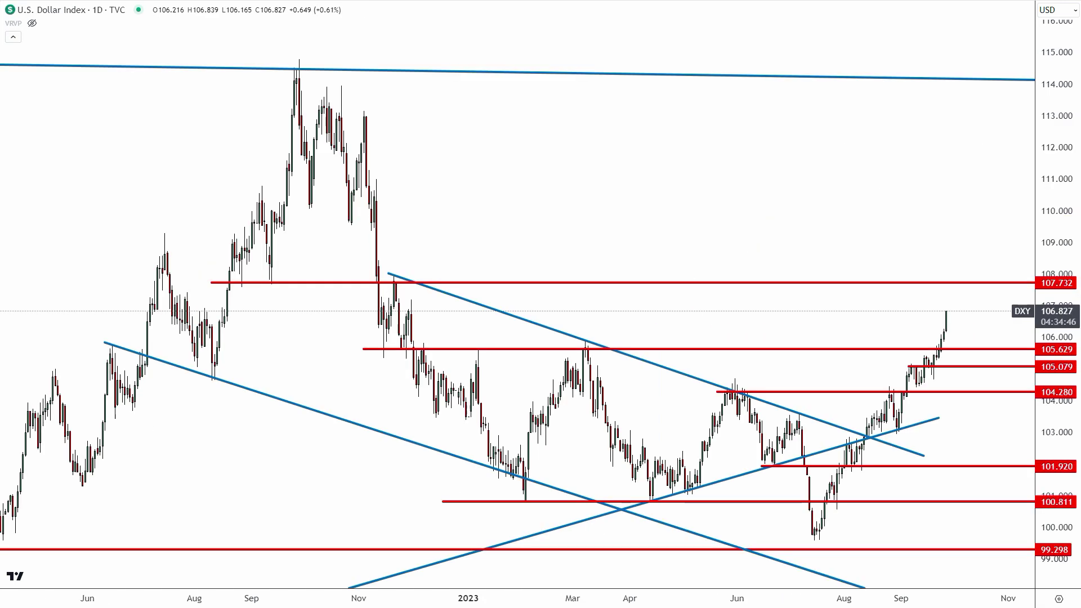
Rescale the DXY price and time axes to show the 97–111 range over fewer months
{"action": "left_click_drag", "start_coordinate": [1067, 236], "coordinate": [1067, 250]}
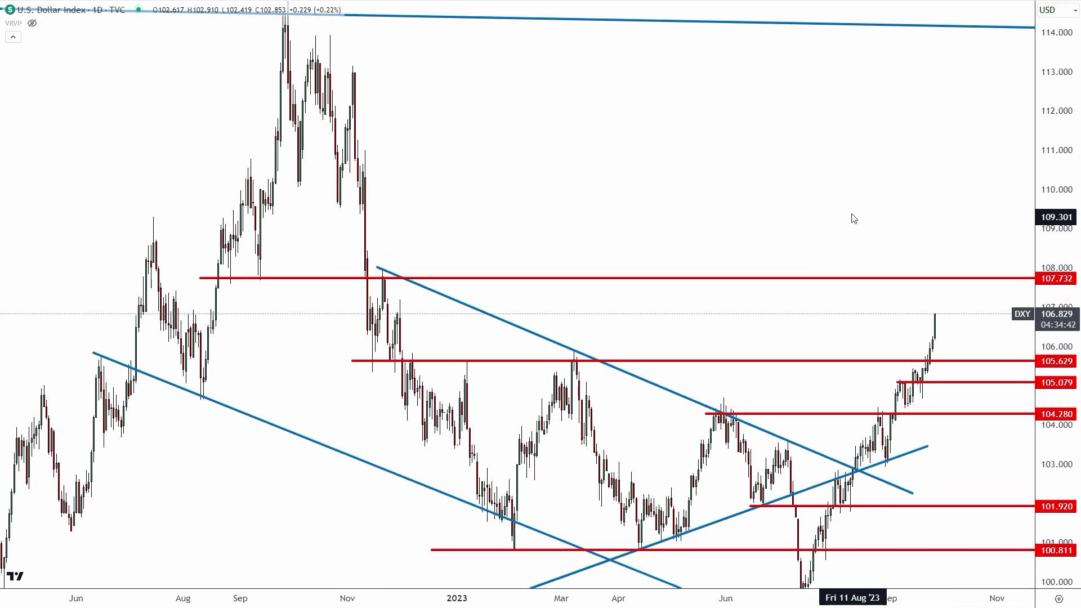
{"action": "left_click_drag", "start_coordinate": [850, 217], "coordinate": [849, 96]}
{"action": "mouse_move", "coordinate": [855, 597]}
{"action": "left_mouse_down"}
{"action": "mouse_move", "coordinate": [830, 591]}
{"action": "mouse_move", "coordinate": [850, 595]}
{"action": "left_mouse_up"}
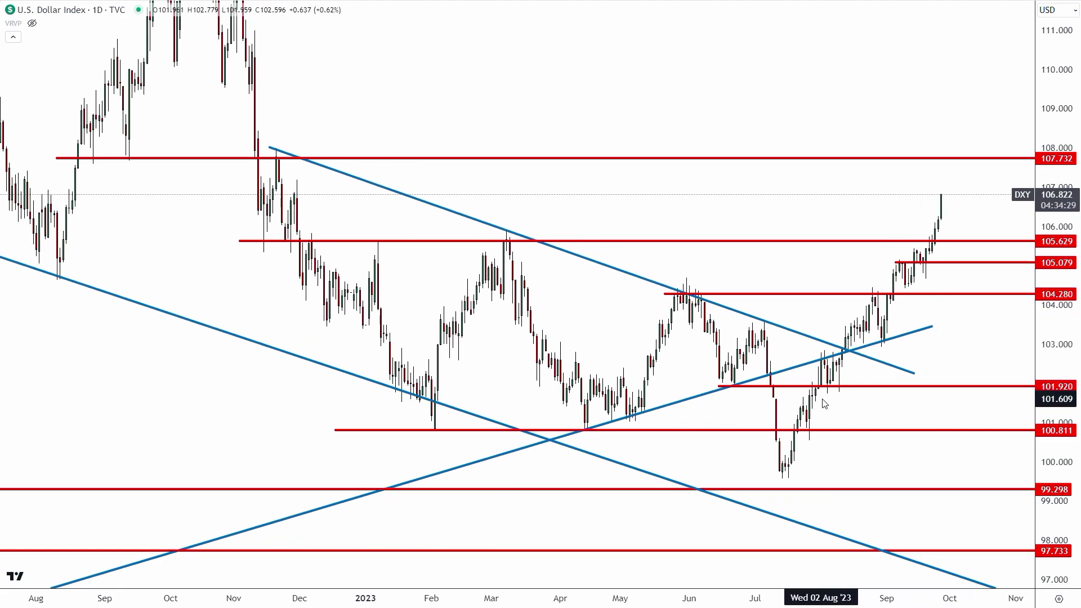
{"action": "left_click_drag", "start_coordinate": [700, 221], "coordinate": [669, 225]}
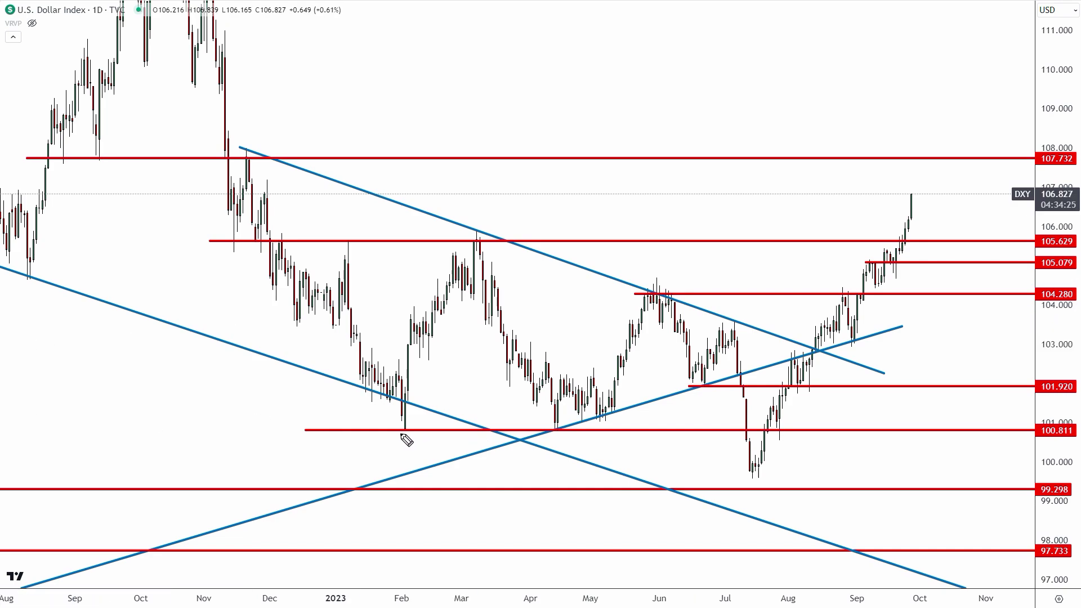
Circle the February and April lows at 100.811, outline candles near 101.920, and draw an upward arrow
{"action": "left_click_drag", "start_coordinate": [431, 429], "coordinate": [434, 433]}
{"action": "left_click_drag", "start_coordinate": [571, 427], "coordinate": [558, 434]}
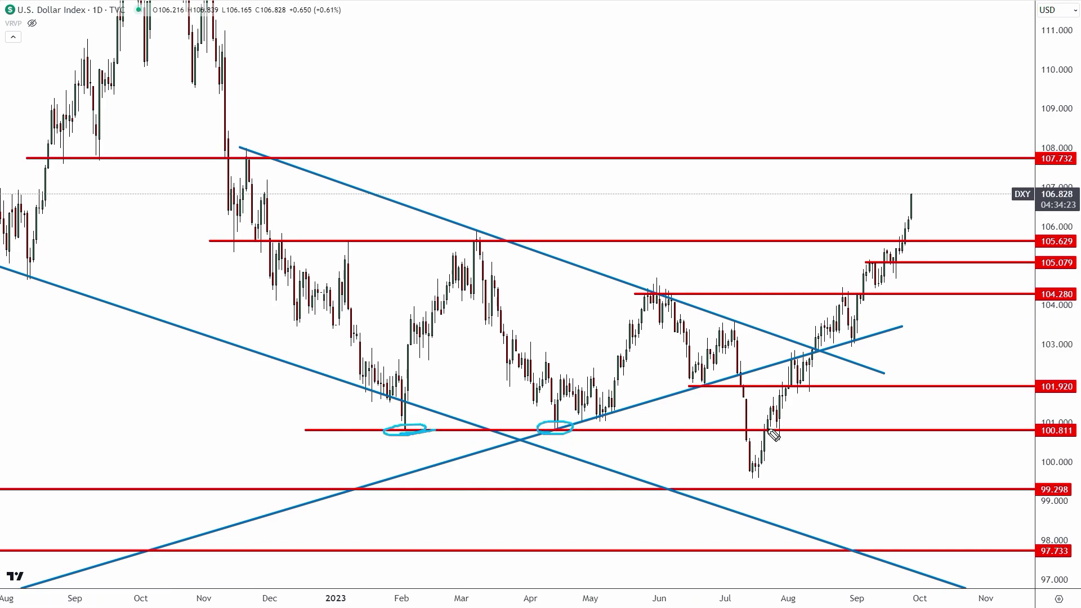
{"action": "mouse_move", "coordinate": [761, 415]}
{"action": "left_mouse_down"}
{"action": "mouse_move", "coordinate": [794, 431]}
{"action": "mouse_move", "coordinate": [684, 385]}
{"action": "mouse_move", "coordinate": [711, 383]}
{"action": "left_mouse_up"}
{"action": "mouse_move", "coordinate": [787, 395]}
{"action": "left_mouse_down"}
{"action": "mouse_move", "coordinate": [830, 387]}
{"action": "mouse_move", "coordinate": [776, 350]}
{"action": "left_mouse_up"}
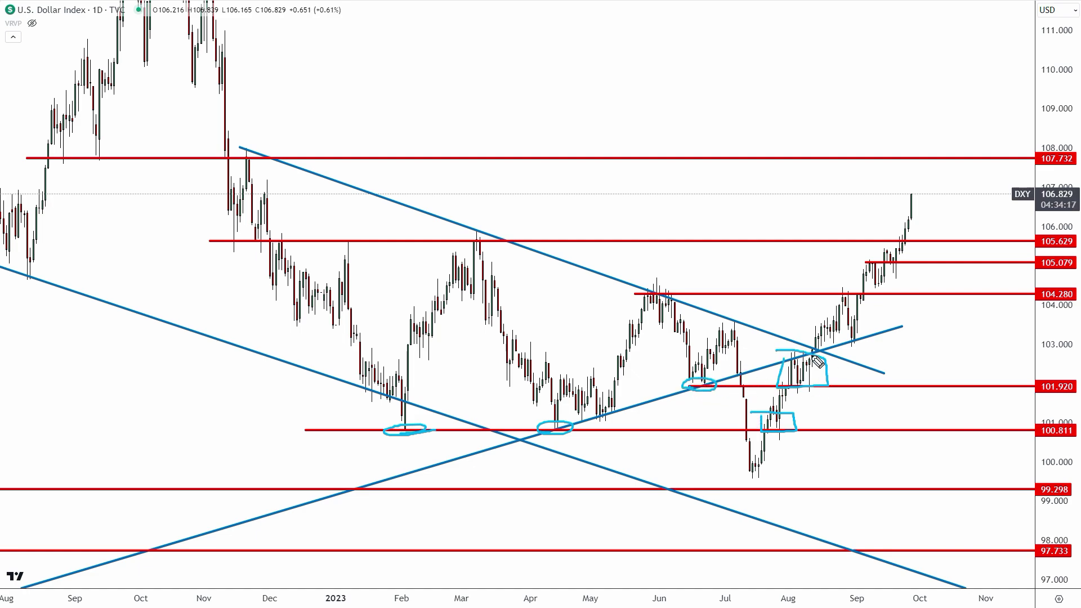
{"action": "mouse_move", "coordinate": [816, 328]}
{"action": "left_mouse_down"}
{"action": "mouse_move", "coordinate": [810, 340]}
{"action": "mouse_move", "coordinate": [836, 338]}
{"action": "mouse_move", "coordinate": [812, 321]}
{"action": "left_mouse_up"}
{"action": "left_click_drag", "start_coordinate": [851, 372], "coordinate": [858, 358]}
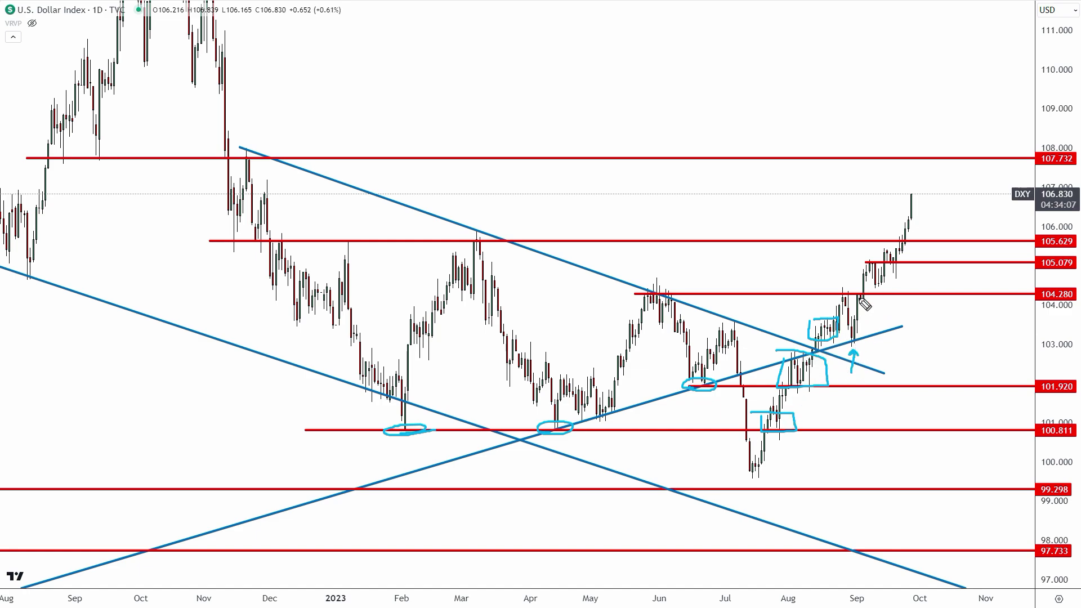
Remove the old DXY marks and highlight the 105.629 line near the latest candles
{"action": "key", "text": "ctrl+z"}
{"action": "key", "text": "ctrl+z"}
{"action": "key", "text": "ctrl+z"}
{"action": "key", "text": "ctrl+z"}
{"action": "key", "text": "ctrl+z"}
{"action": "key", "text": "ctrl+z"}
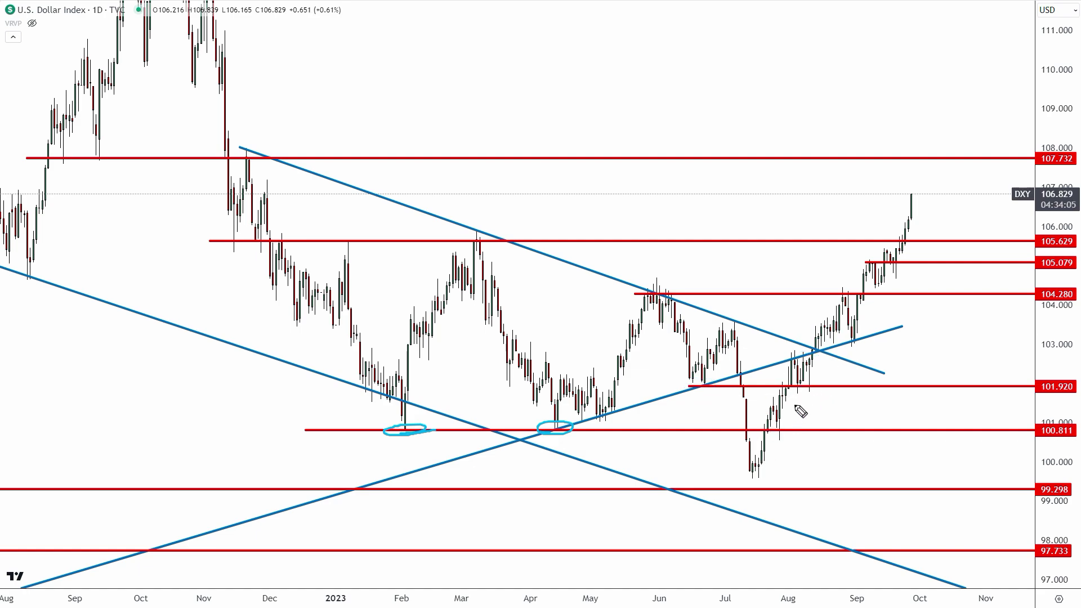
{"action": "key", "text": "ctrl+z"}
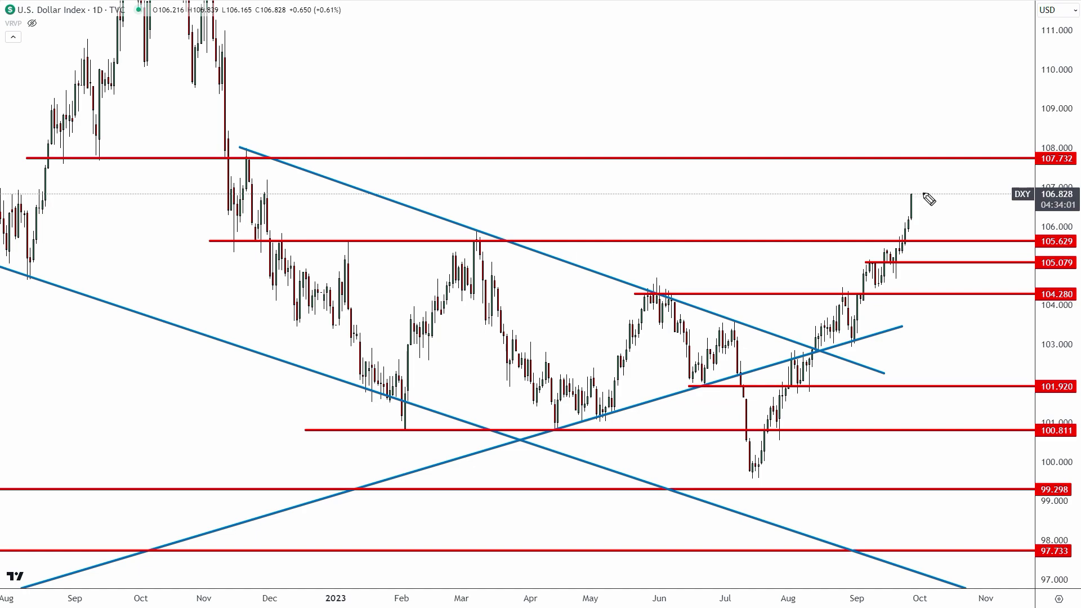
{"action": "left_click_drag", "start_coordinate": [895, 157], "coordinate": [943, 157]}
{"action": "left_click_drag", "start_coordinate": [923, 237], "coordinate": [901, 238]}
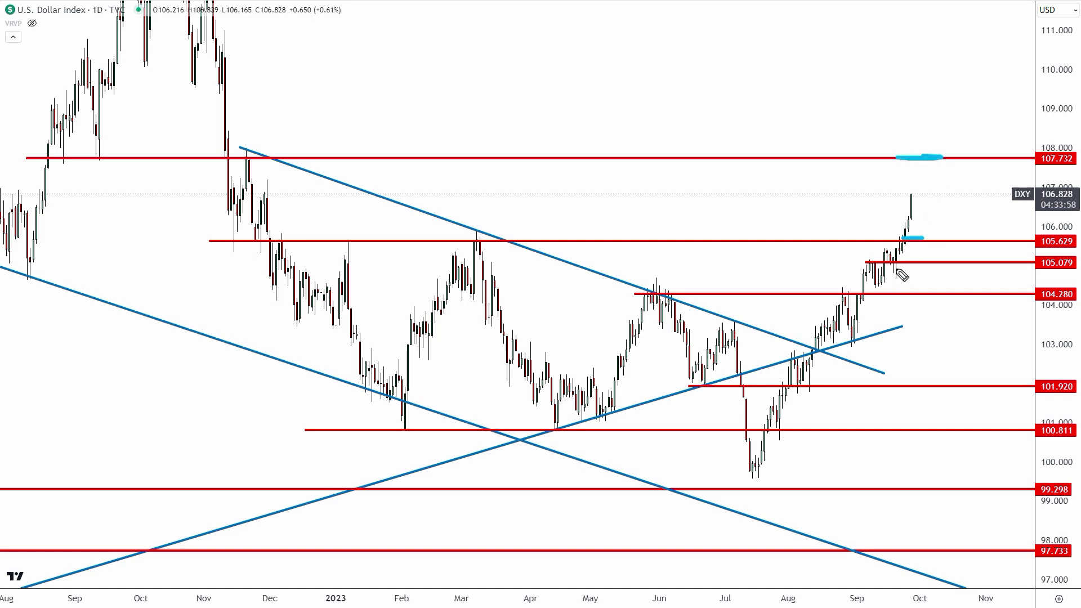
{"action": "key", "text": "ctrl+z"}
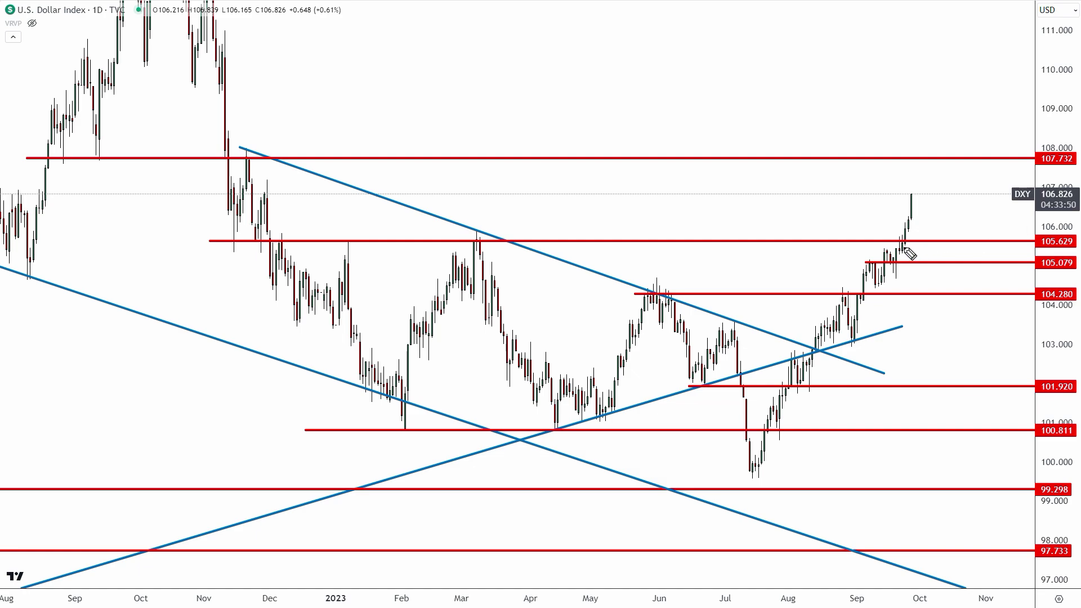
Loop the 105.629 line beside the latest candles and circle the 107.732 line
{"action": "mouse_move", "coordinate": [903, 247]}
{"action": "left_mouse_down"}
{"action": "mouse_move", "coordinate": [950, 240]}
{"action": "mouse_move", "coordinate": [906, 241]}
{"action": "left_mouse_up"}
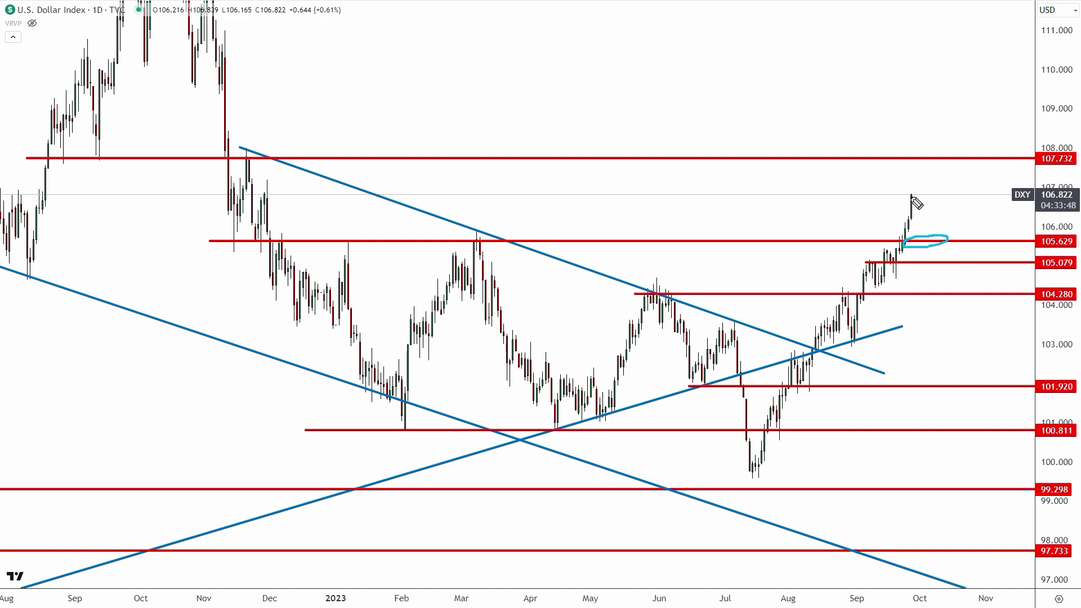
{"action": "mouse_move", "coordinate": [912, 197]}
{"action": "left_mouse_down"}
{"action": "mouse_move", "coordinate": [919, 236]}
{"action": "mouse_move", "coordinate": [950, 162]}
{"action": "mouse_move", "coordinate": [909, 163]}
{"action": "left_mouse_up"}
{"action": "key", "text": "ctrl+z"}
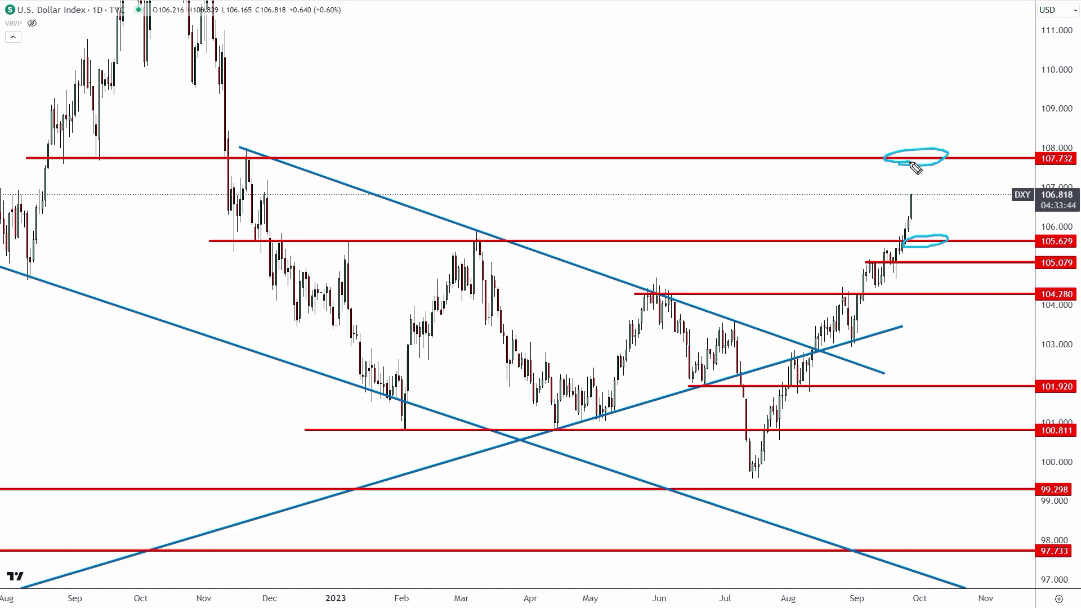
{"action": "mouse_move", "coordinate": [56, 165]}
{"action": "left_mouse_down"}
{"action": "mouse_move", "coordinate": [110, 151]}
{"action": "mouse_move", "coordinate": [81, 165]}
{"action": "left_mouse_up"}
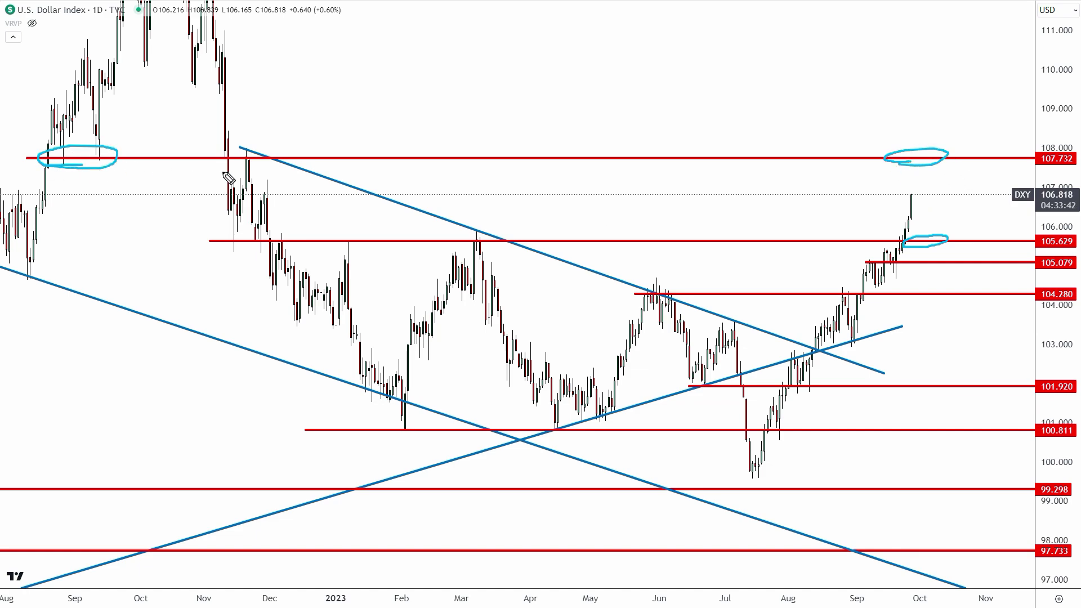